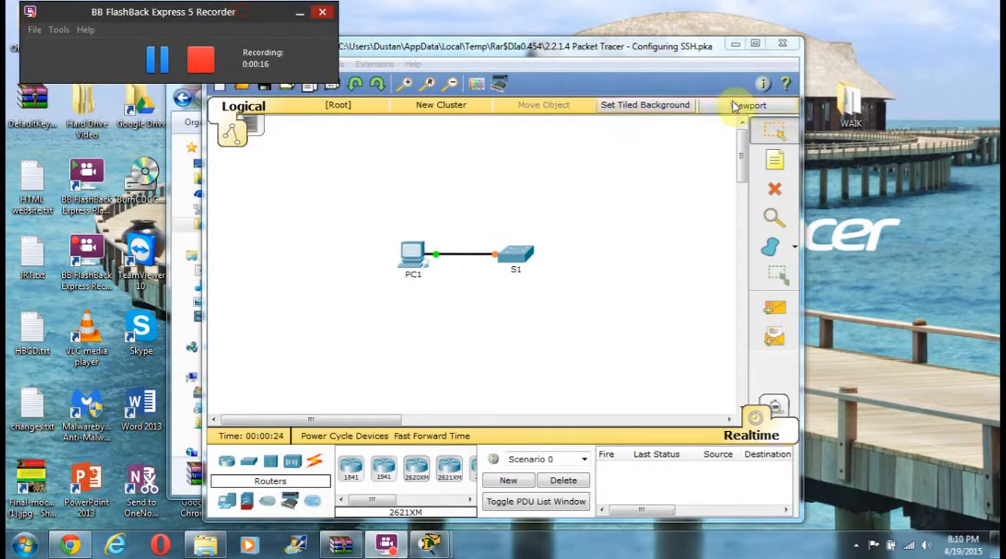
# Step: Move the network workspace window aside and close the Downloads folder window to uncover the activity instructions
pyautogui.moveTo(620, 53); pyautogui.dragTo(424, 20)
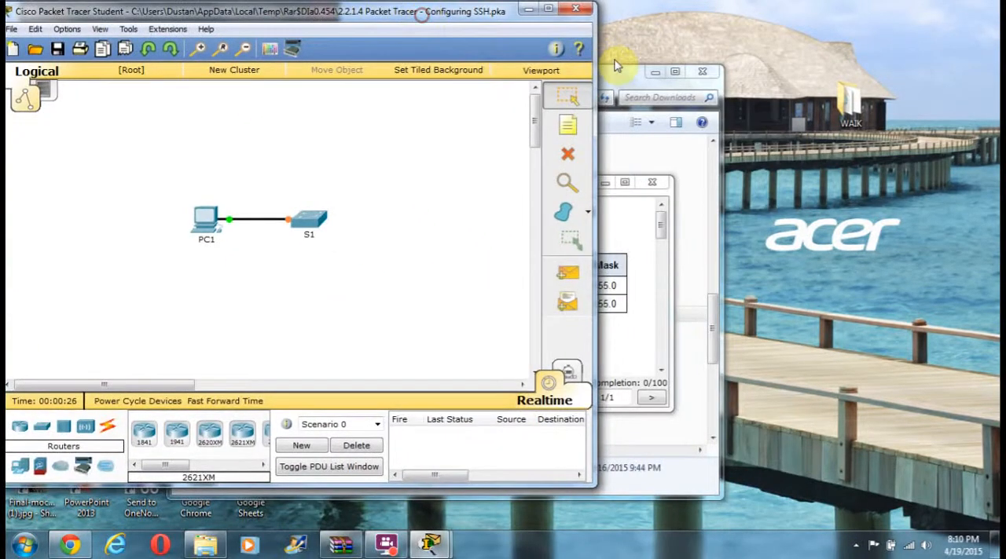
pyautogui.moveTo(650, 76); pyautogui.dragTo(790, 77)
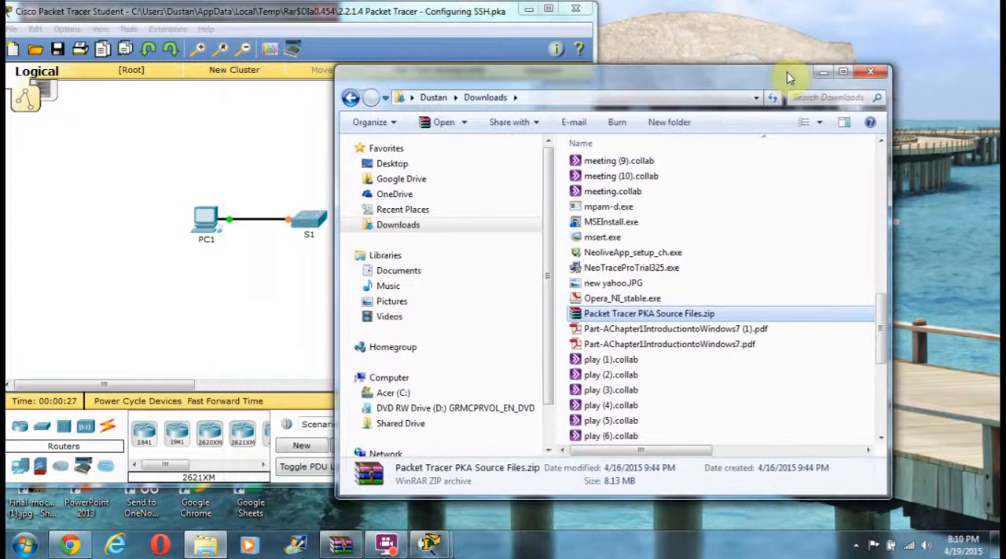
pyautogui.click(869, 72)
pyautogui.click(615, 201)
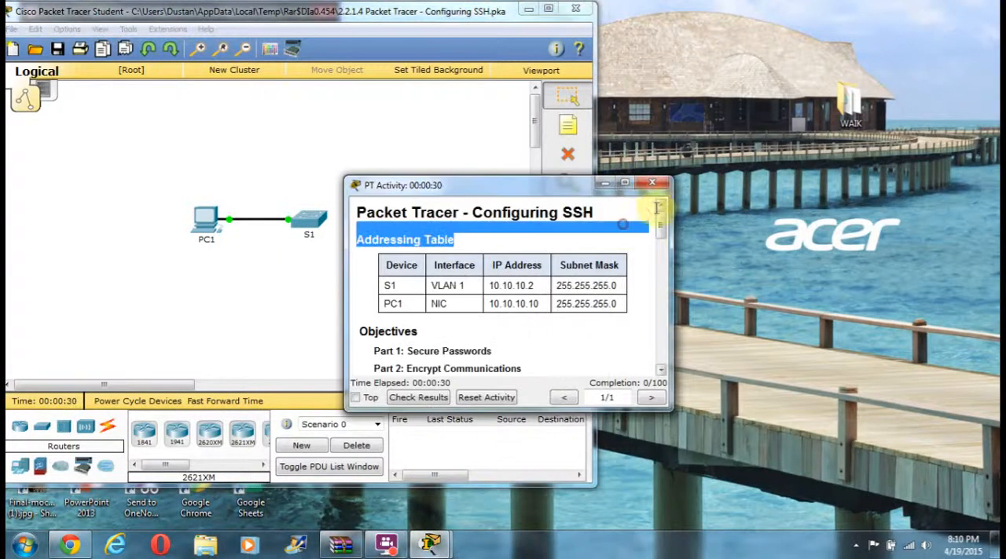
# Step: Place the activity instructions window beside the network workspace and enlarge it to read the Part 1 tasks
pyautogui.moveTo(543, 184); pyautogui.dragTo(839, 32)
pyautogui.moveTo(846, 253); pyautogui.dragTo(845, 487)
pyautogui.moveTo(835, 32); pyautogui.dragTo(829, 2)
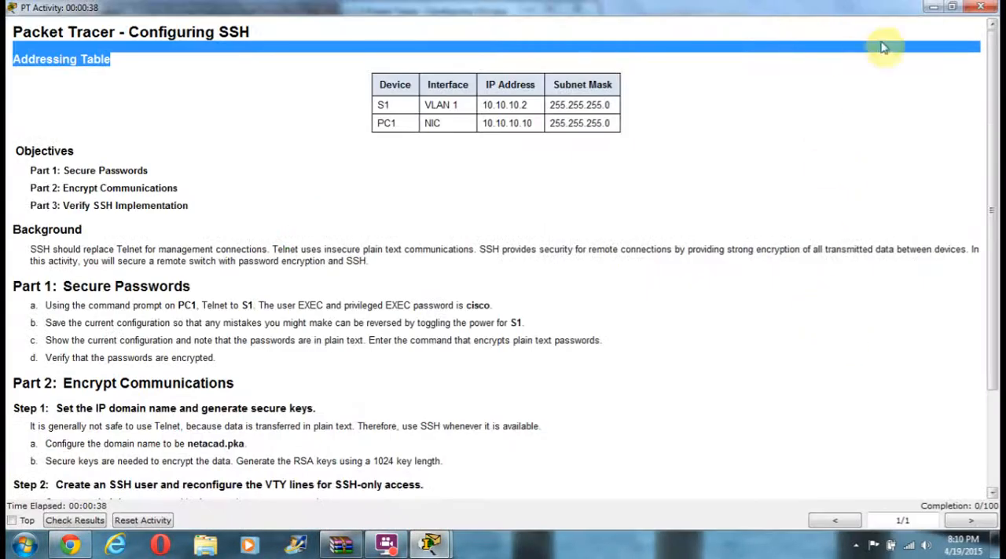
pyautogui.click(951, 7)
pyautogui.moveTo(850, 487); pyautogui.dragTo(853, 523)
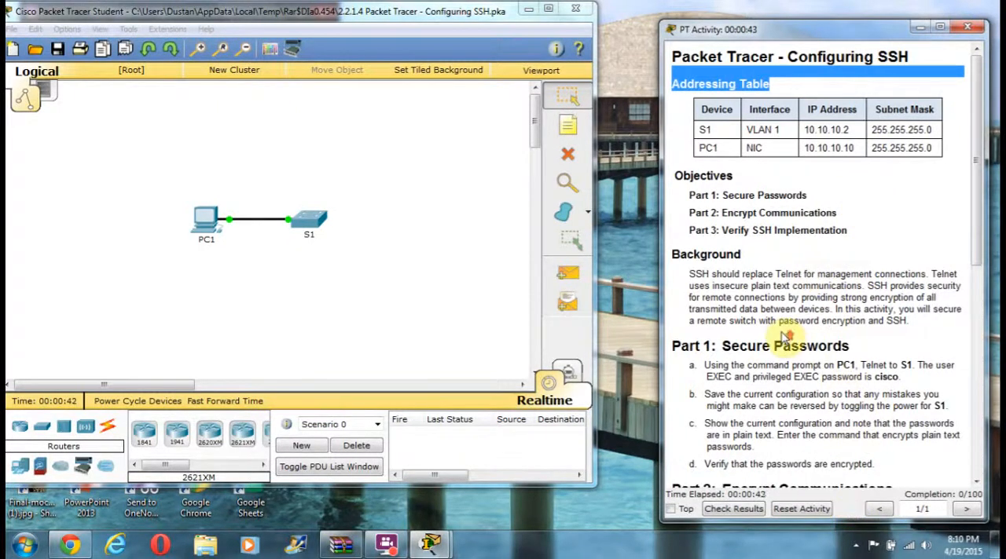
pyautogui.scroll(-3, 784, 333)
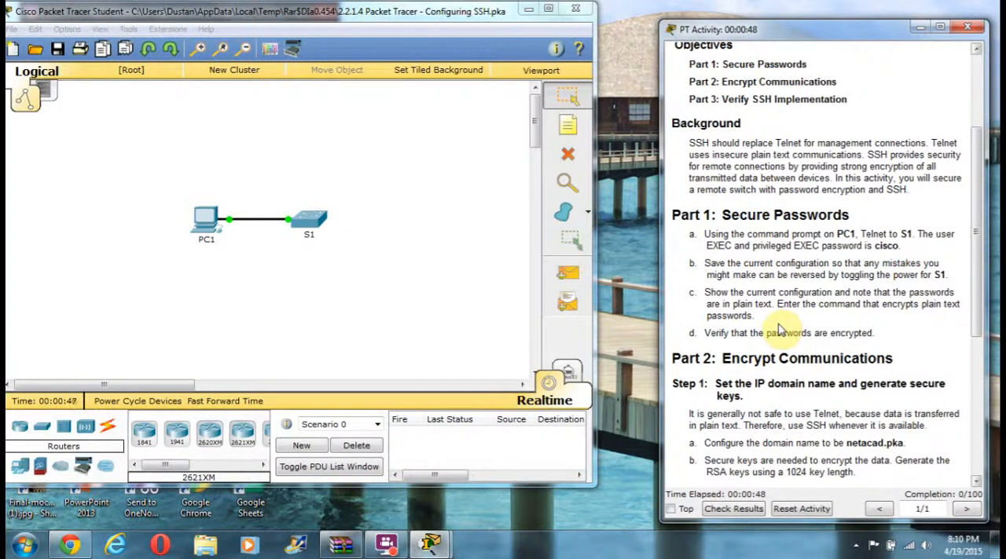
# Step: Open the Command Prompt on PC1 and start a Telnet session to S1 at 10.10.10.2
pyautogui.click(208, 218)
pyautogui.click(398, 116)
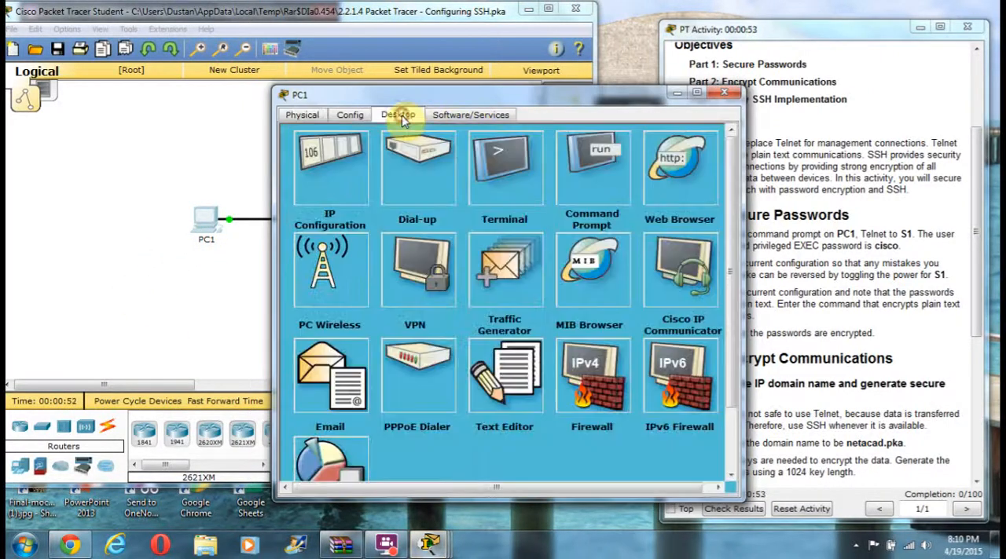
pyautogui.click(601, 193)
pyautogui.write('te')
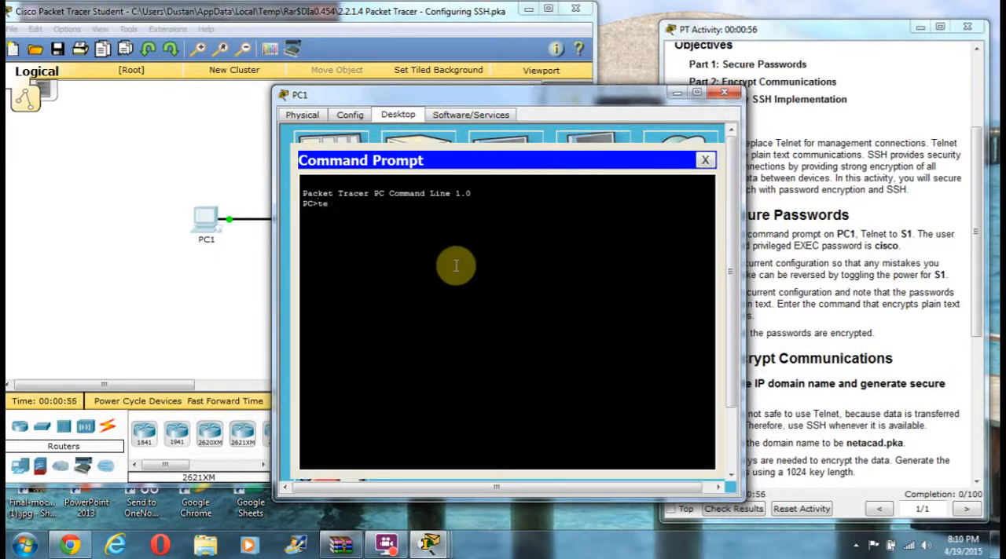
pyautogui.write('lnet 10.10.10.2')
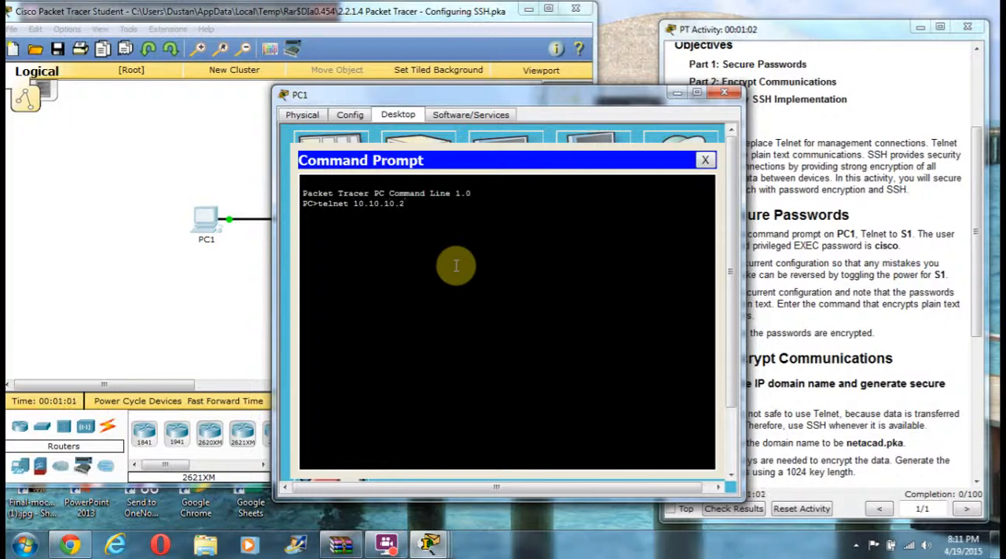
pyautogui.press('Return')
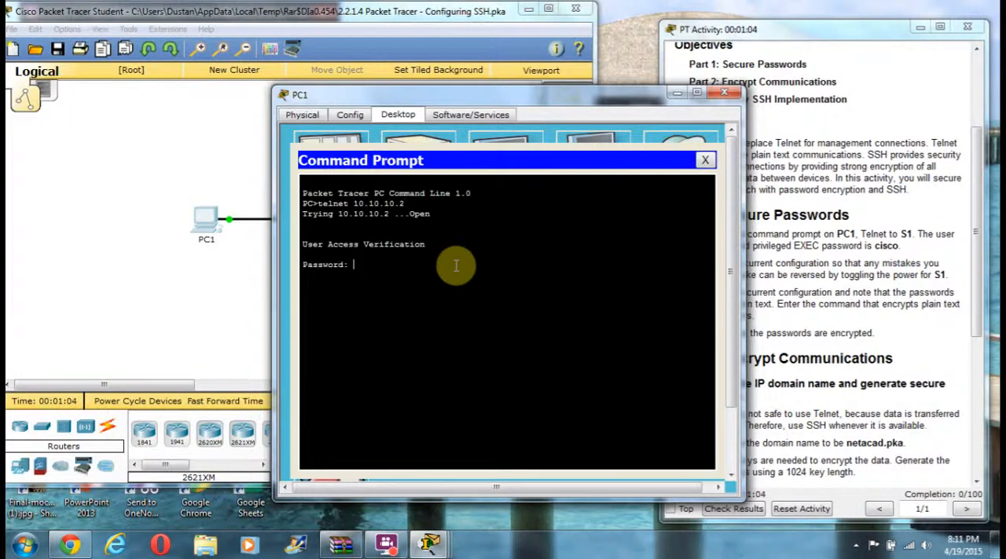
# Step: Log in to S1 with the user EXEC password, and enter privileged EXEC mode with the enable password
pyautogui.press('Return')
pyautogui.write('en')
pyautogui.press('Return')
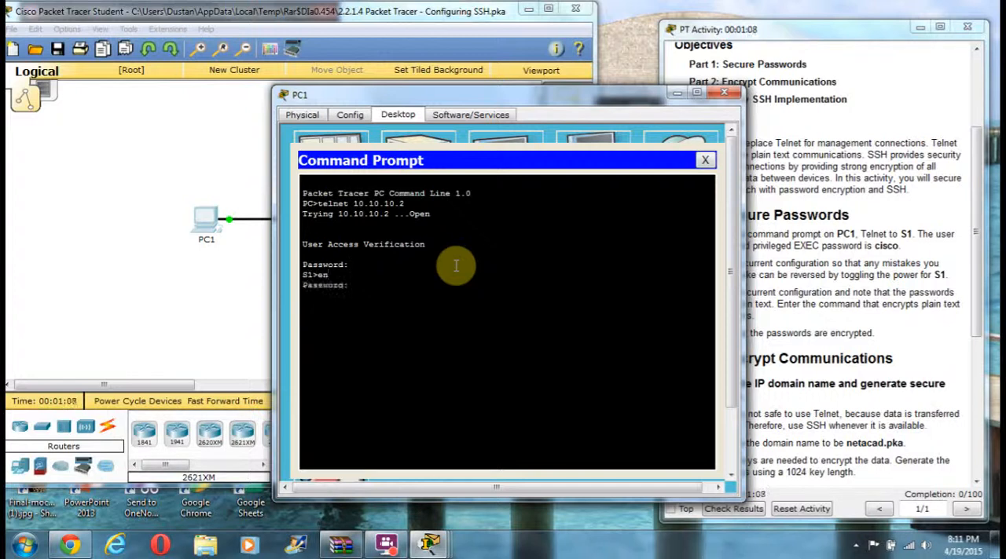
pyautogui.write('cisco')
pyautogui.press('Return')
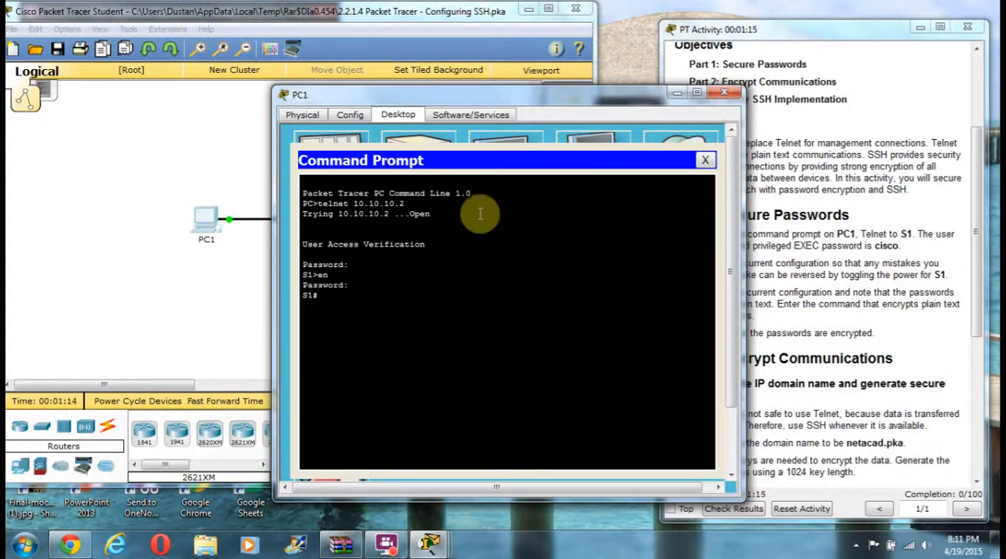
# Step: Save S1's running configuration to the startup configuration with "copy run start", accepting the default destination filename
pyautogui.moveTo(487, 93); pyautogui.dragTo(385, 62)
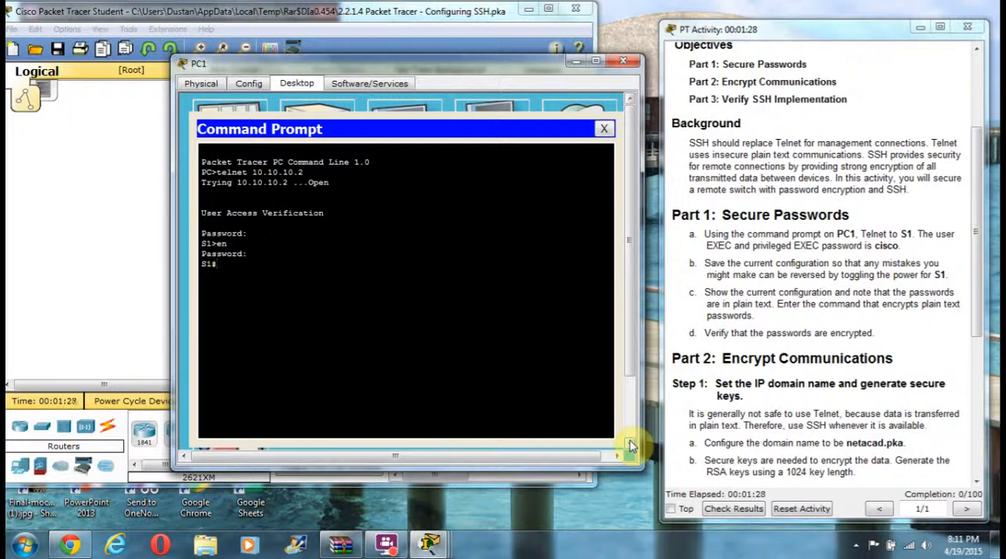
pyautogui.write('copy run start')
pyautogui.press('Return')
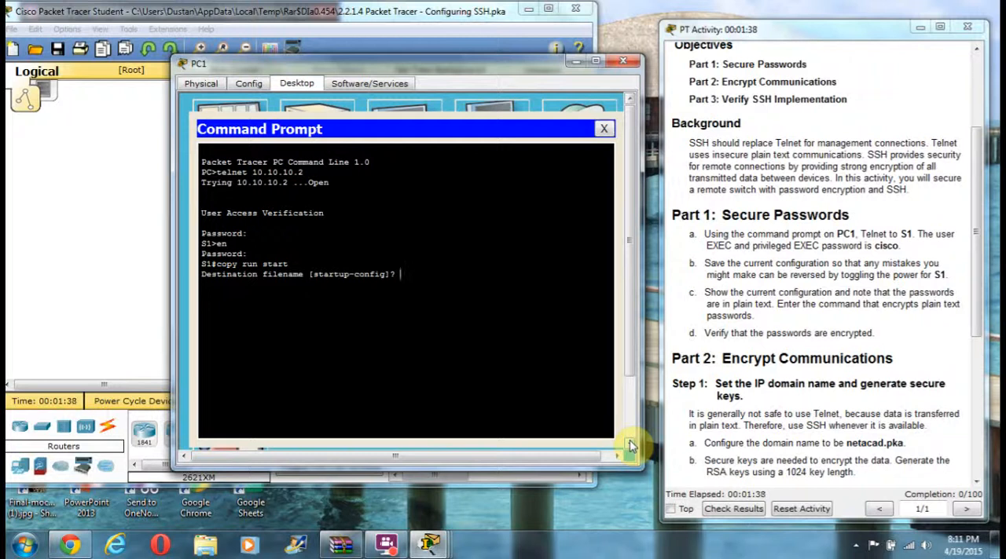
pyautogui.press('Return')
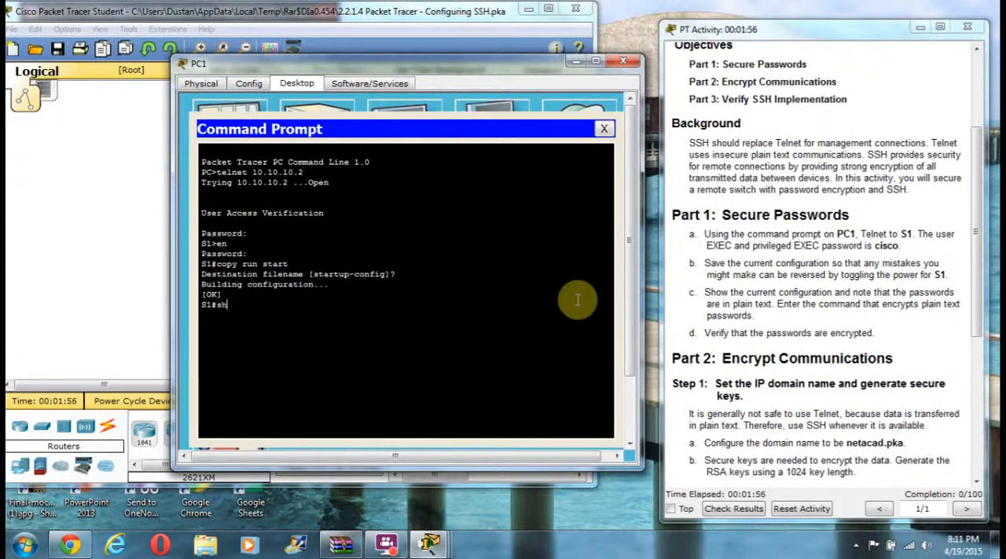
# Step: Display S1's running configuration with "show run" and page through to the end to examine how the passwords are stored
pyautogui.write('w run')
pyautogui.press('Return')
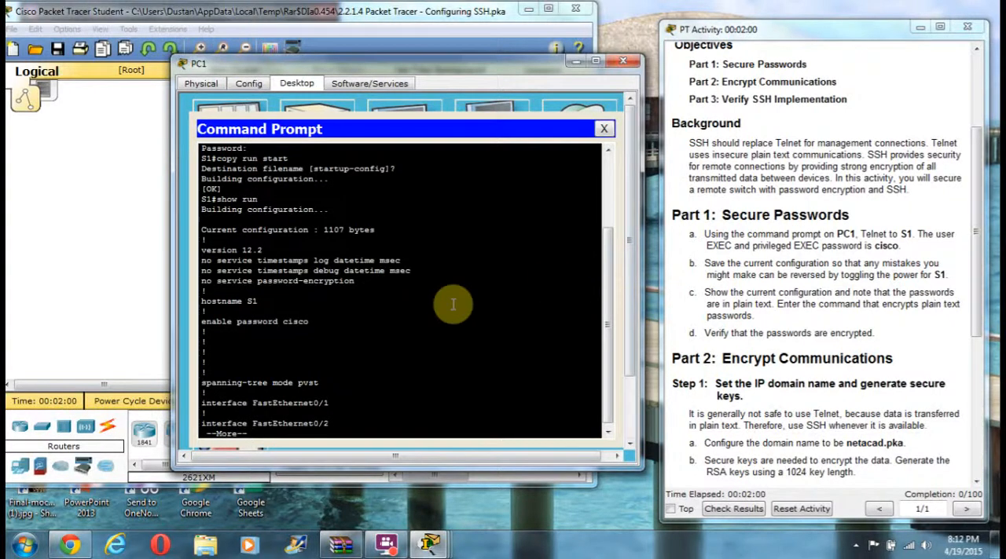
pyautogui.scroll(-1, 456, 300)
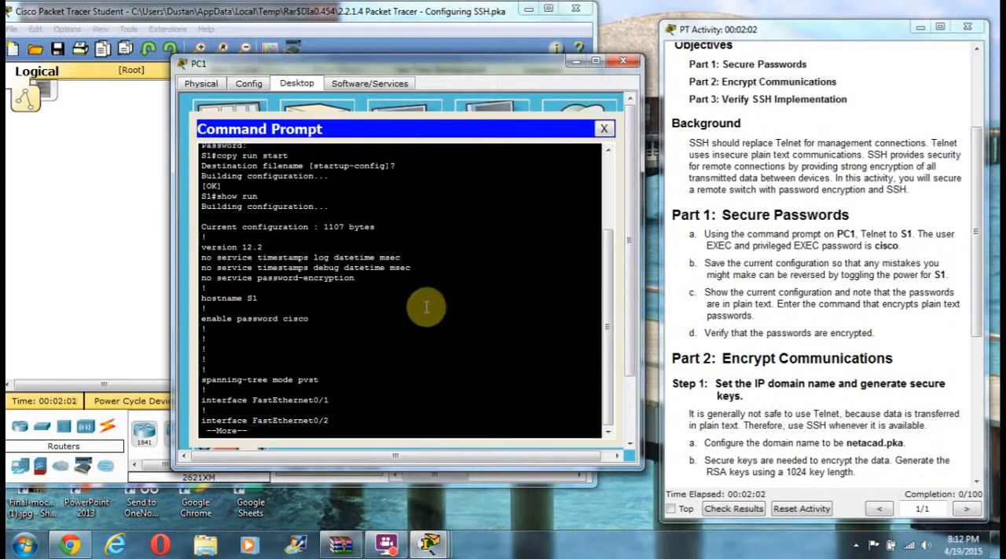
pyautogui.press('Return')
pyautogui.press('Return')
pyautogui.press('Return')
pyautogui.press('Return')
pyautogui.press('Return')
pyautogui.press('Return')
pyautogui.press('Return')
pyautogui.press('Return')
pyautogui.press('Return')
pyautogui.press('Return')
pyautogui.press('Return')
pyautogui.press('Return')
pyautogui.press('Return')
pyautogui.press('Return')
pyautogui.press('Return')
pyautogui.press('Return')
pyautogui.press('Return')
pyautogui.press('Return')
pyautogui.press('Return')
pyautogui.press('Return')
pyautogui.press('Return')
pyautogui.press('Return')
pyautogui.press('Return')
pyautogui.press('Return')
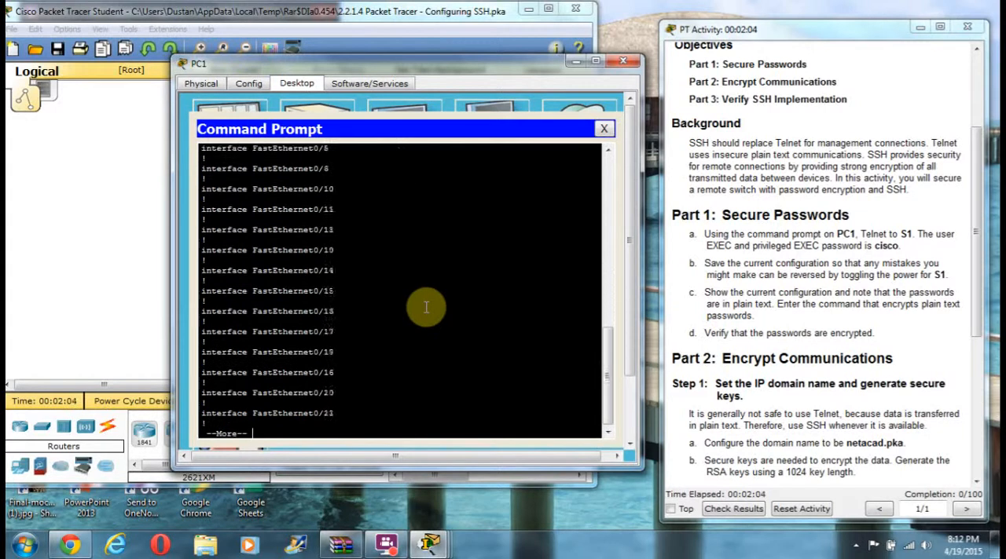
pyautogui.press('Return')
pyautogui.press('Return')
pyautogui.press('Return')
pyautogui.press('Return')
pyautogui.press('Return')
pyautogui.press('Return')
pyautogui.press('Return')
pyautogui.press('Return')
pyautogui.press('Return')
pyautogui.press('Return')
pyautogui.press('Return')
pyautogui.press('Return')
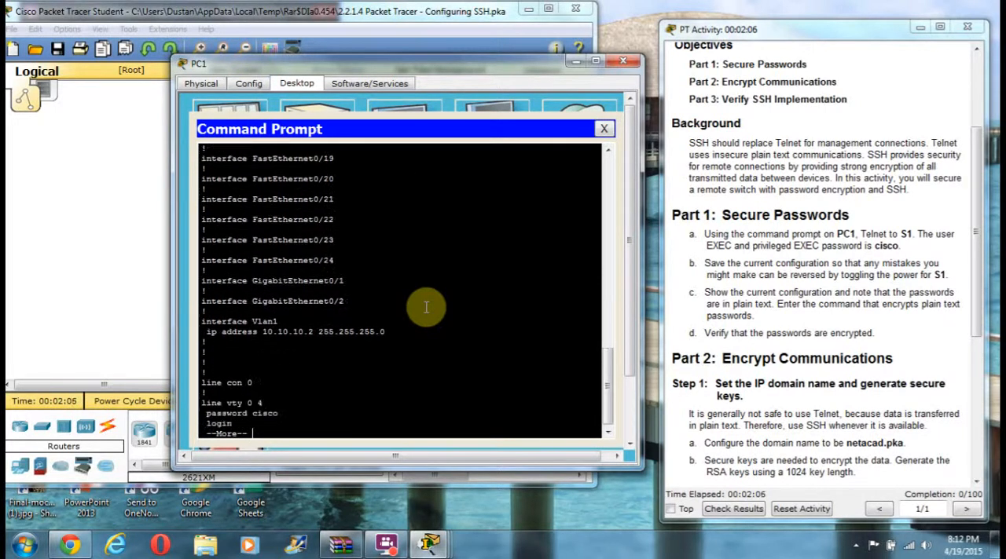
pyautogui.press('Return')
pyautogui.press('Return')
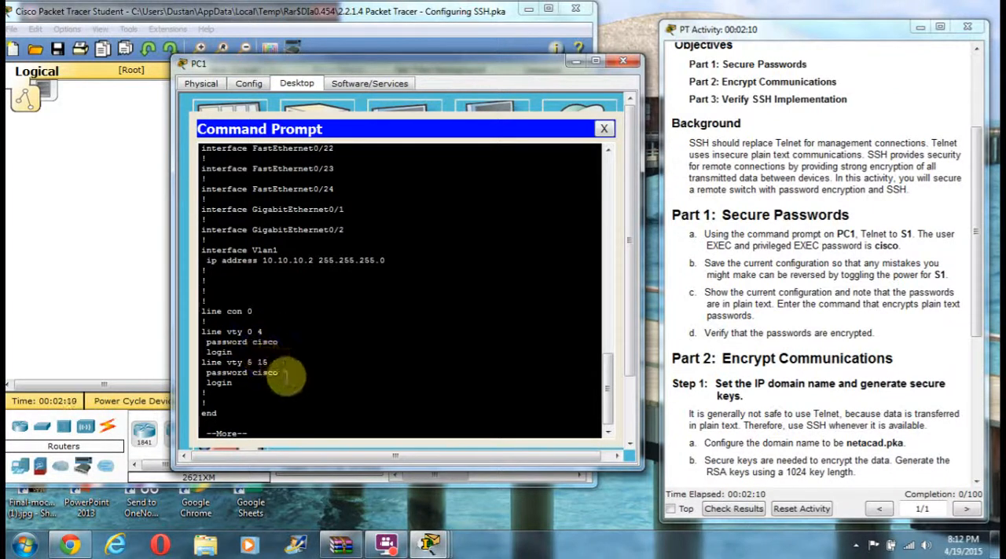
pyautogui.press('Return')
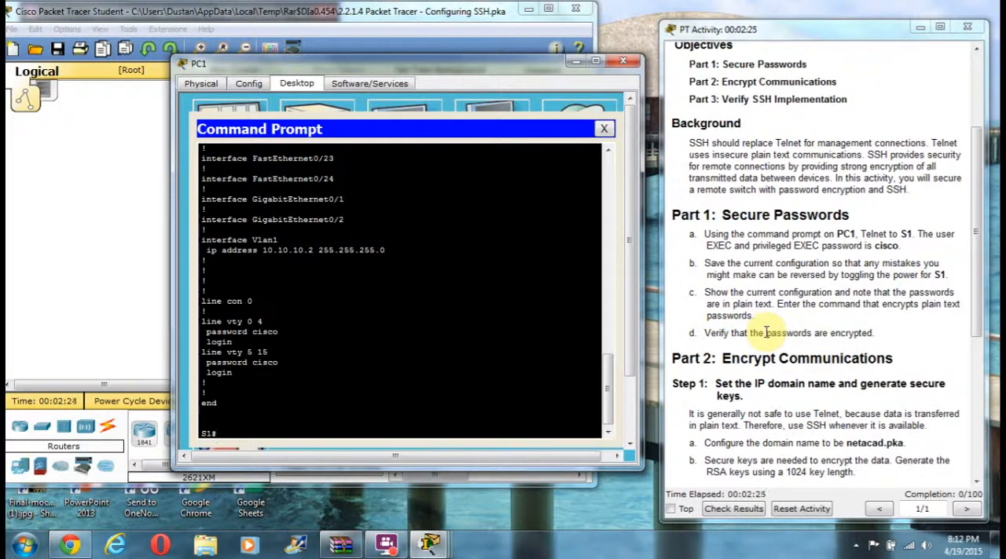
# Step: Turn on plain-text password encryption on S1 with "service password-encrypt" in global configuration mode, and return to privileged EXEC mode
pyautogui.write('conf t')
pyautogui.press('Return')
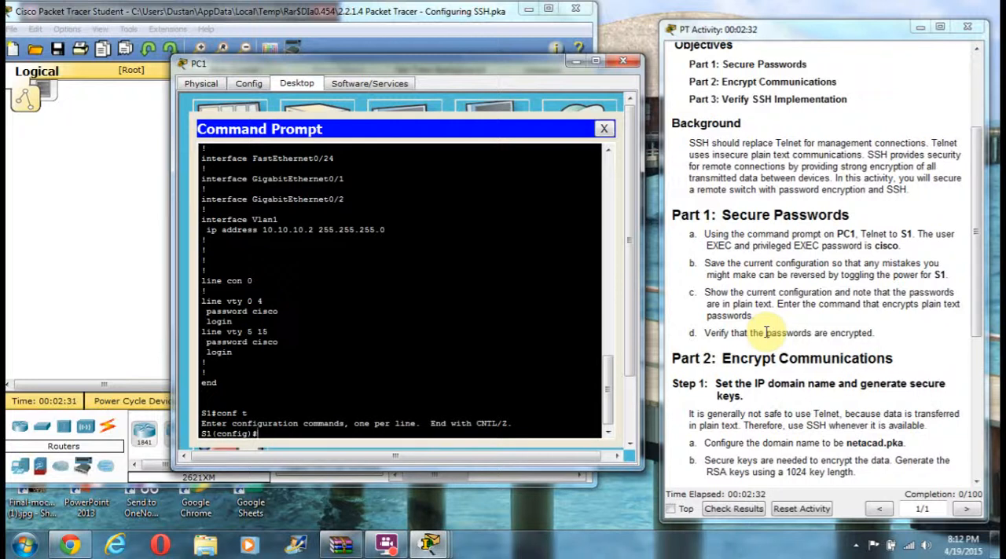
pyautogui.write('service password-encr')
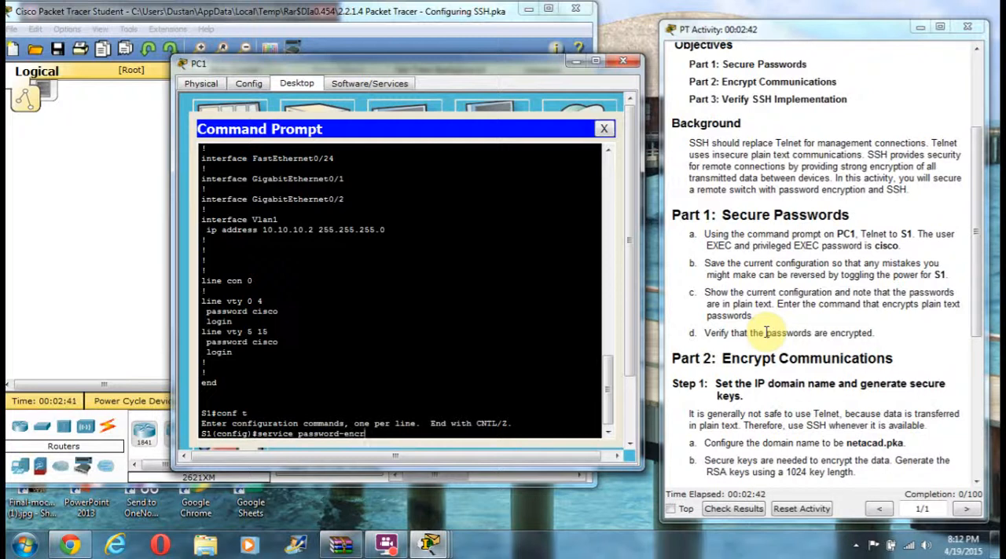
pyautogui.write('ypy')
pyautogui.press('BackSpace')
pyautogui.write('t')
pyautogui.press('Return')
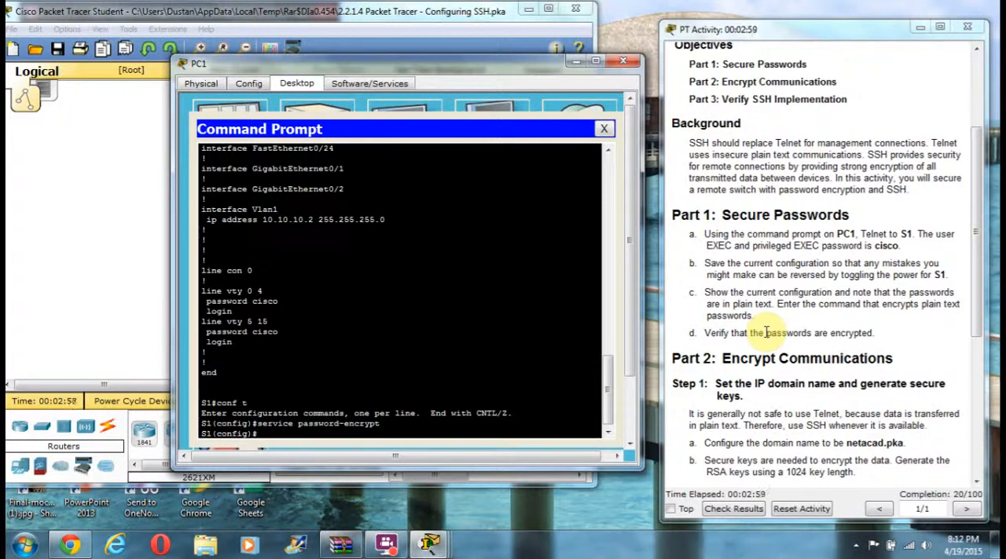
pyautogui.write('exit')
pyautogui.press('Return')
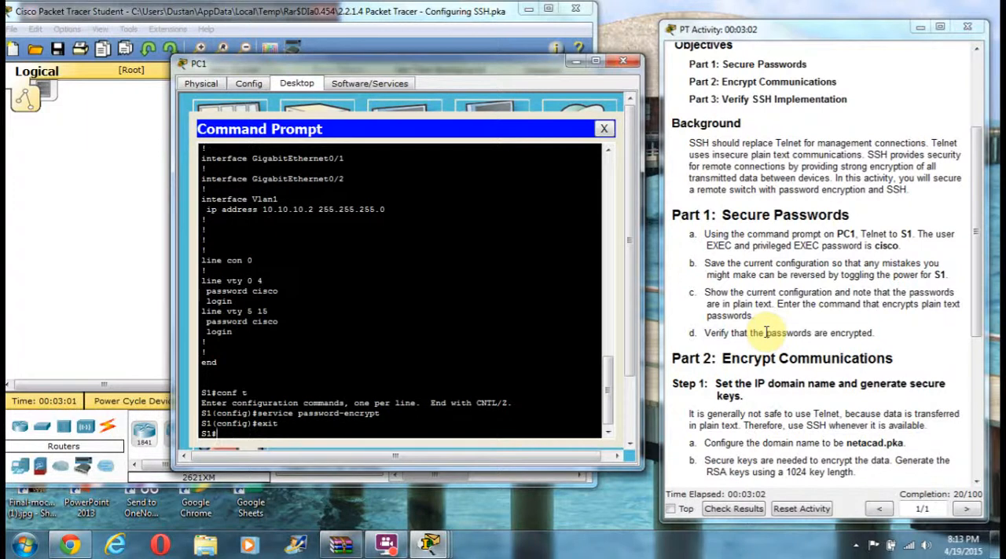
# Step: Display S1's running configuration again and page through to the end to check the enable and VTY line passwords for encryption
pyautogui.write('show run')
pyautogui.press('Return')
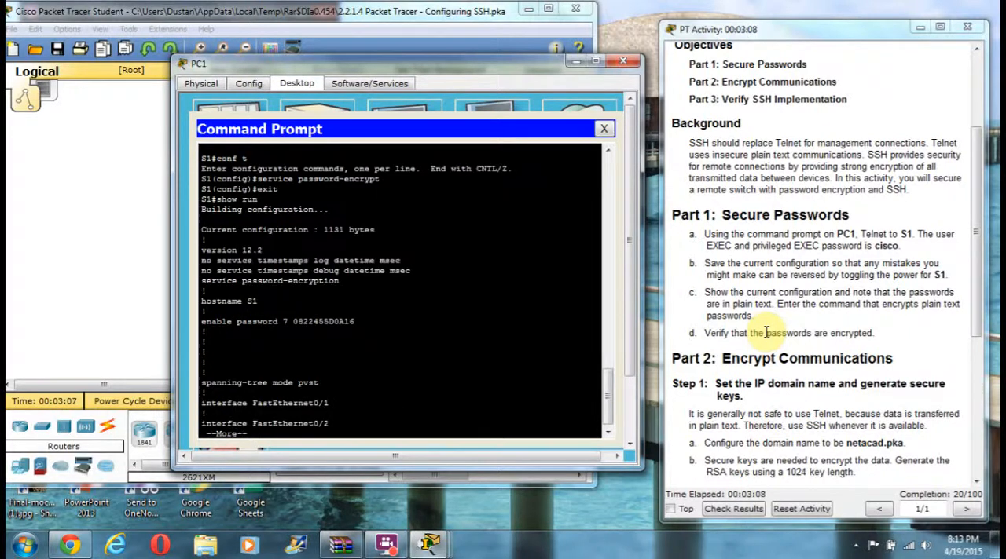
pyautogui.press('space')
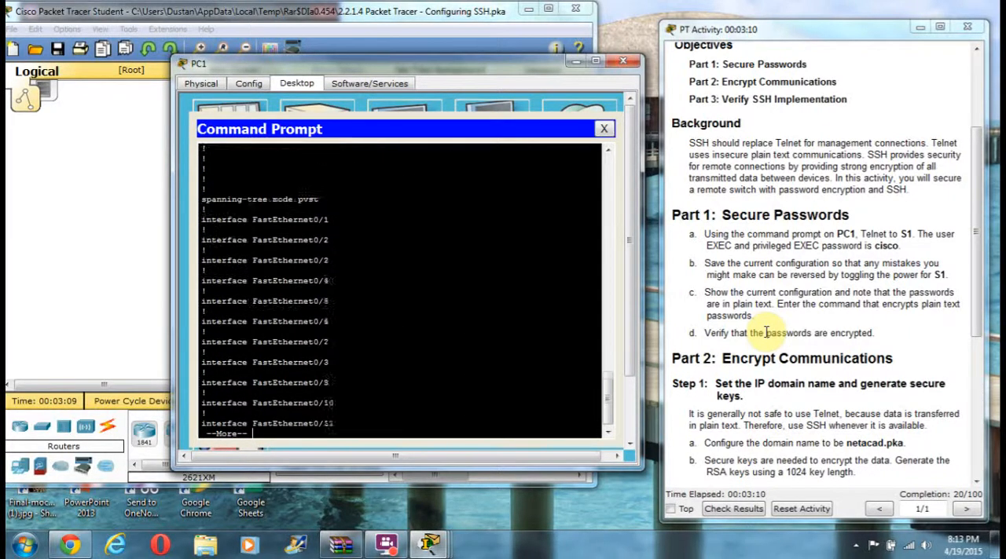
pyautogui.press('space')
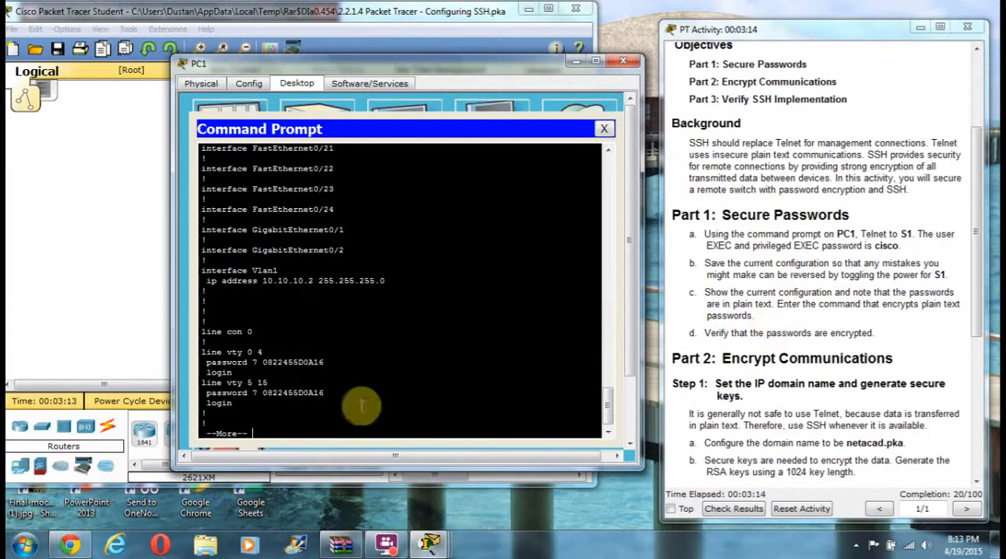
pyautogui.moveTo(263, 362)
pyautogui.mouseDown()
pyautogui.moveTo(322, 363)
pyautogui.moveTo(264, 363)
pyautogui.mouseUp()
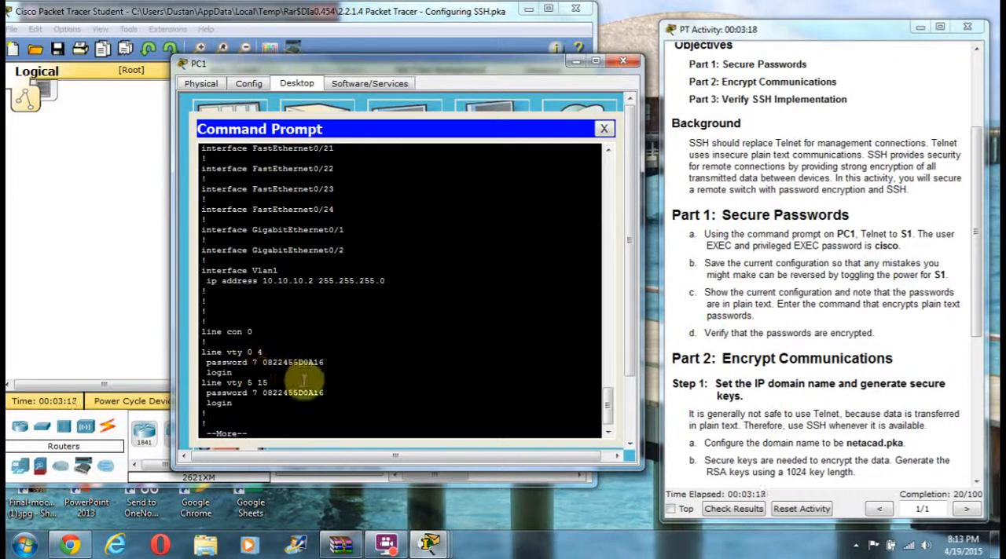
pyautogui.scroll(-3, 802, 295)
pyautogui.scroll(-1, 762, 297)
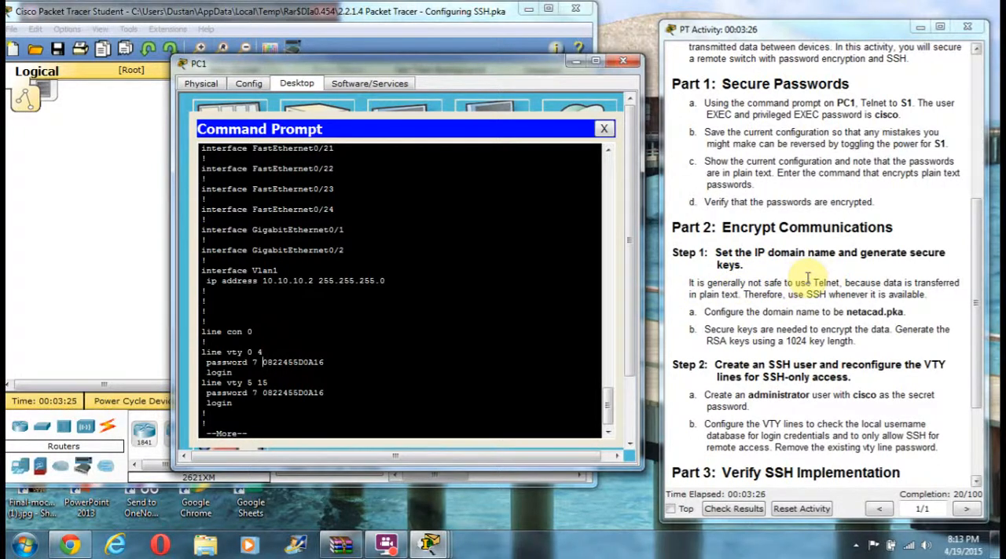
pyautogui.scroll(-2, 774, 285)
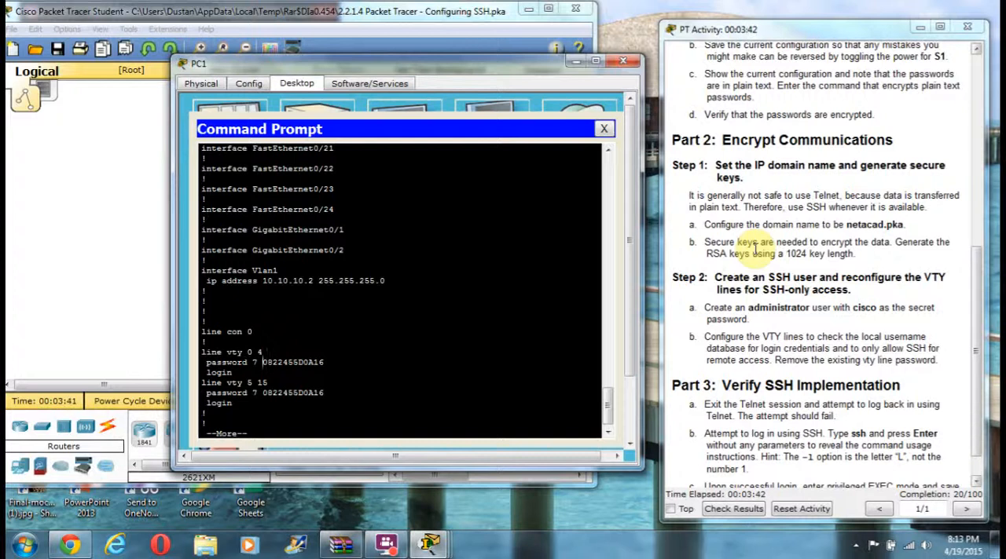
pyautogui.press('space')
pyautogui.press('Return')
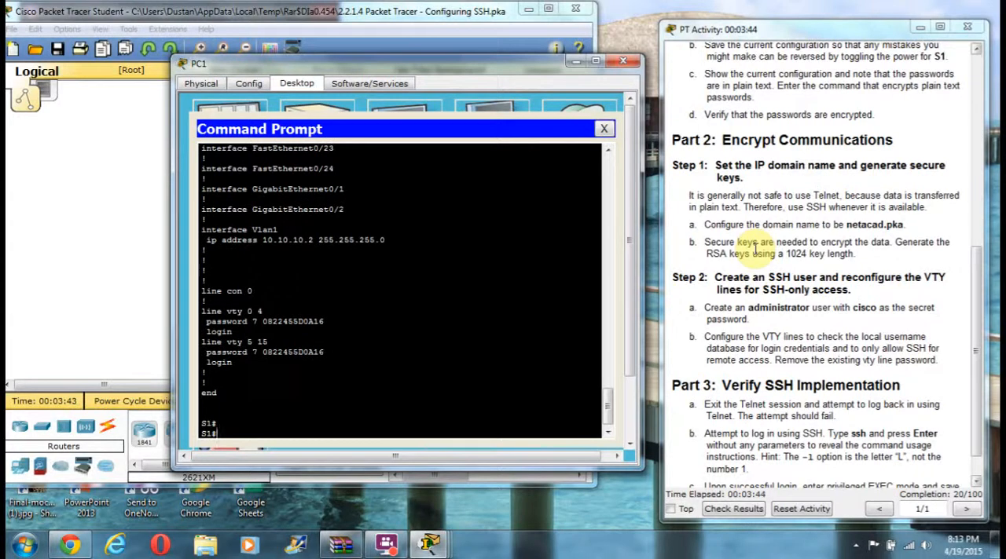
# Step: Enter global configuration mode on S1 and set the IP domain name to netacad.pka
pyautogui.write('conf t')
pyautogui.press('Return')
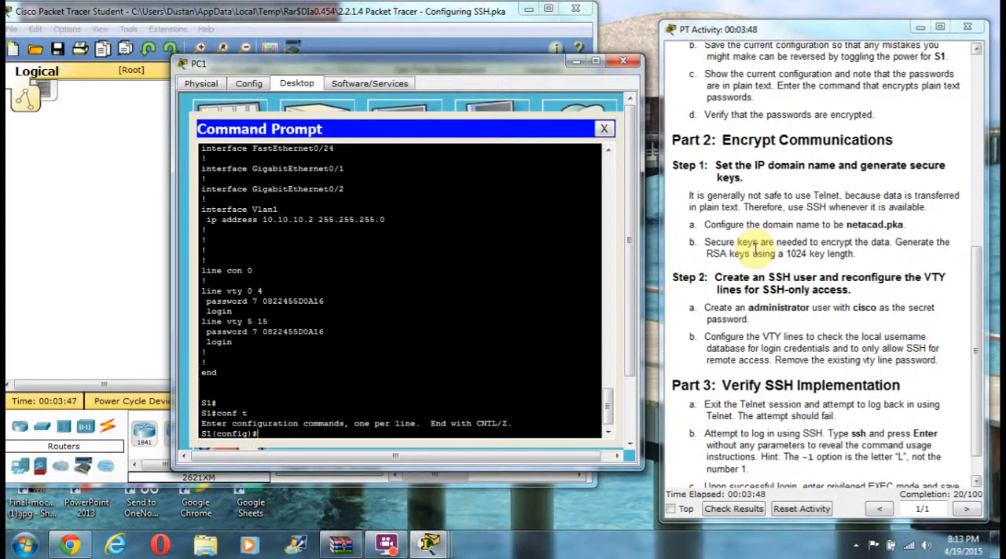
pyautogui.write('op')
pyautogui.press('BackSpace')
pyautogui.write('ip domain-name')
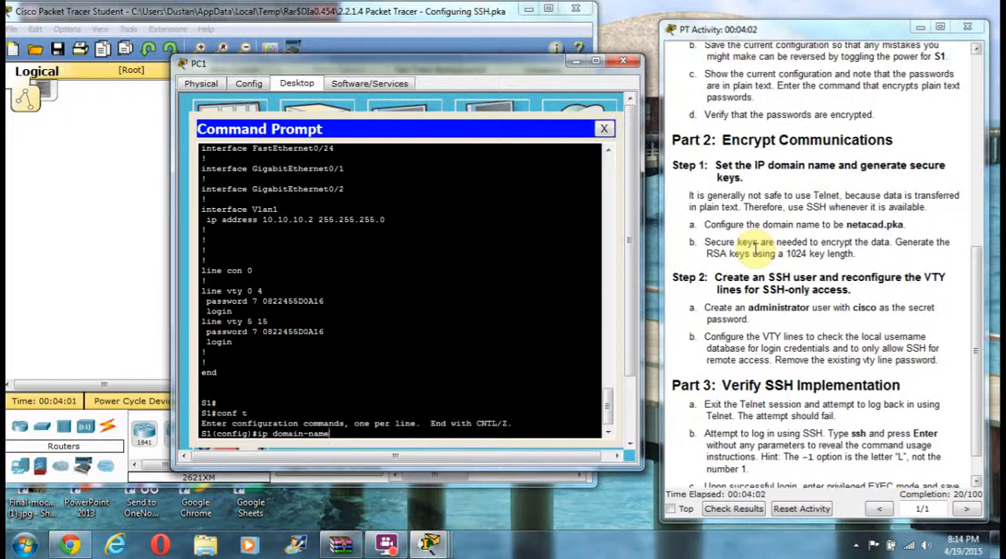
pyautogui.write('netacad.pka')
pyautogui.press('Return')
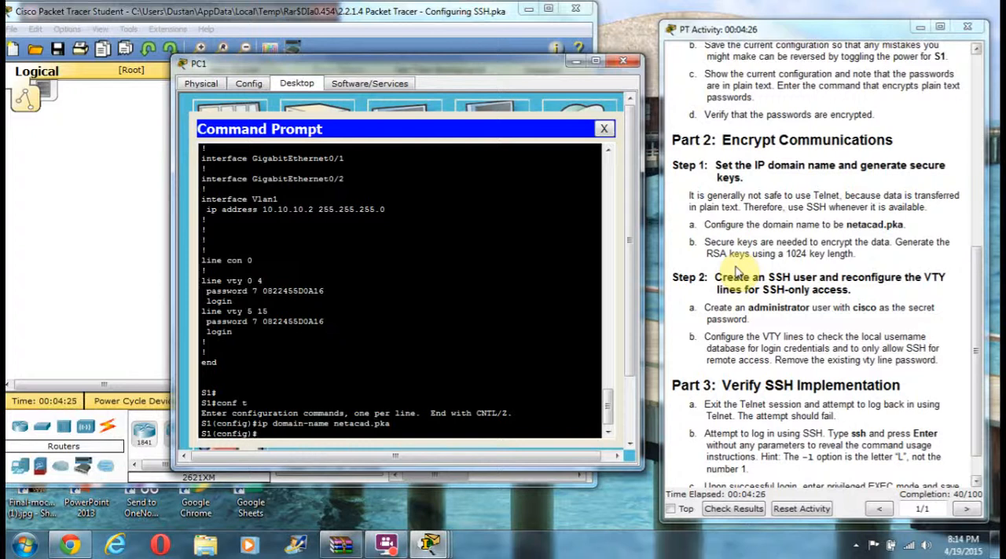
# Step: Generate RSA keys on S1 with "crypto key generate rsa", using a 1024-bit modulus
pyautogui.write('crypto key generate')
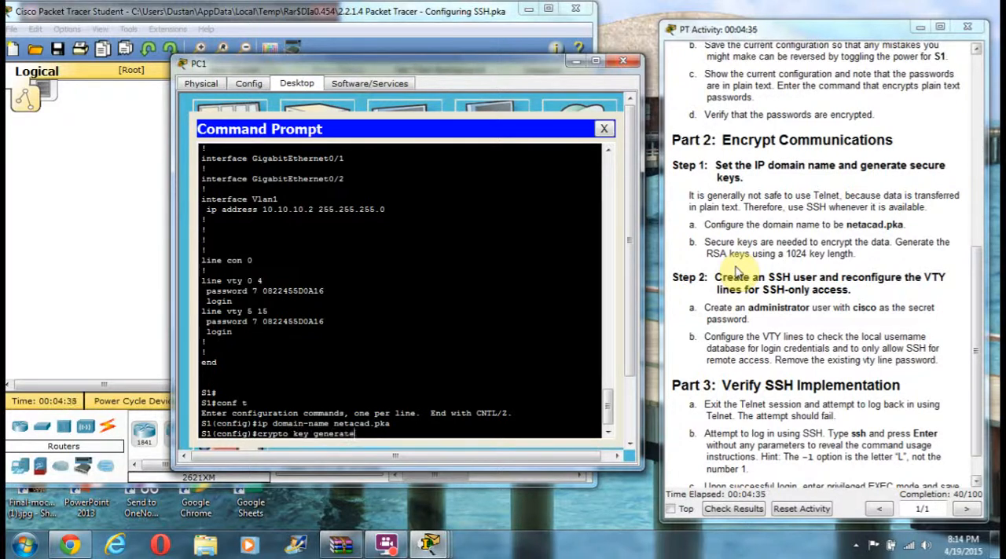
pyautogui.write(' rsa')
pyautogui.press('Return')
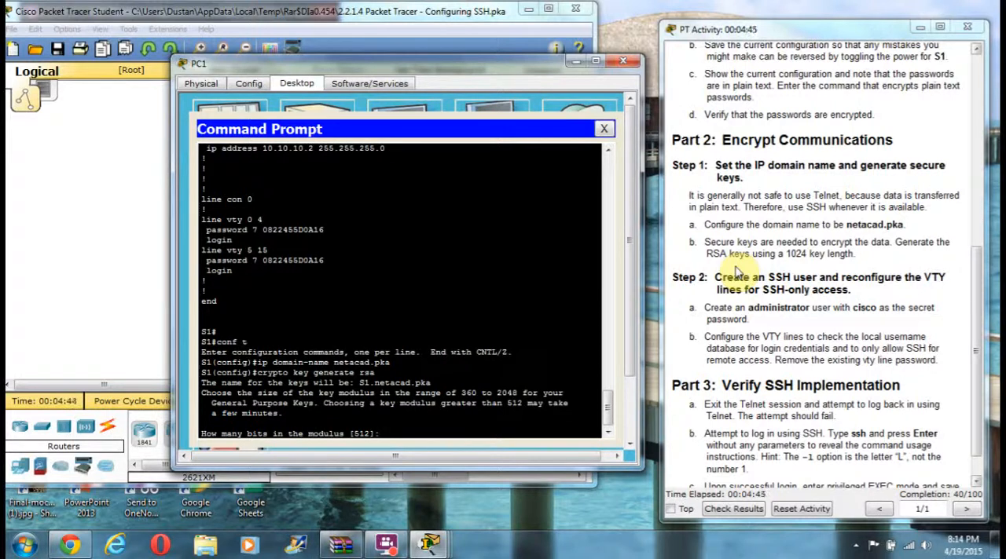
pyautogui.write('1024')
pyautogui.press('Return')
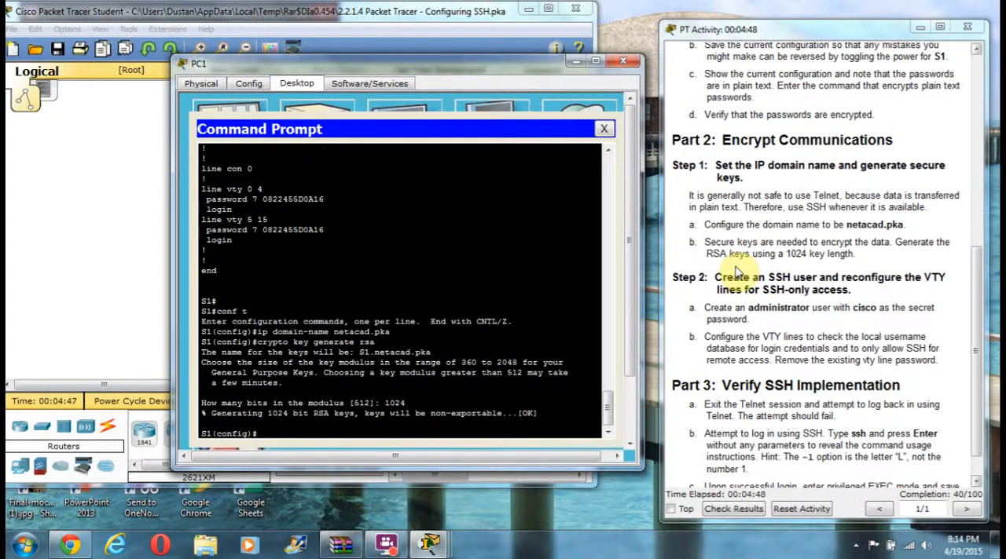
# Step: Create the local user administrator on S1 with the secret password given in the activity instructions
pyautogui.scroll(-1, 737, 271)
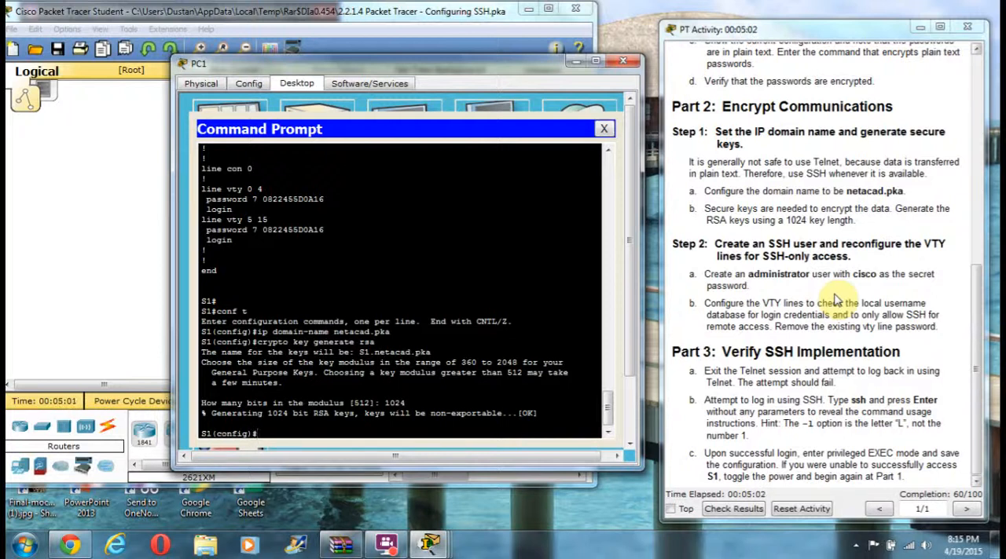
pyautogui.write('username administrator')
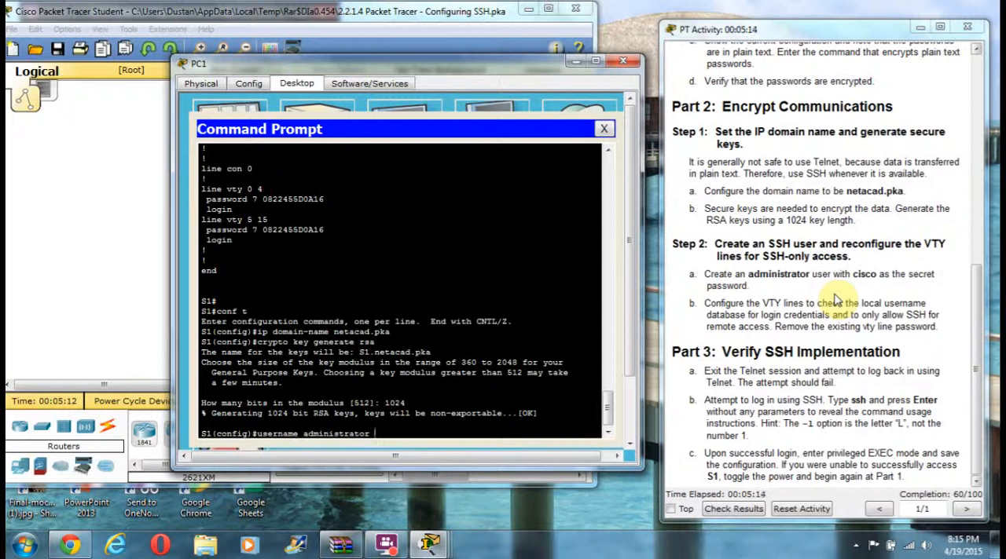
pyautogui.write(' secret cisco')
pyautogui.press('Return')
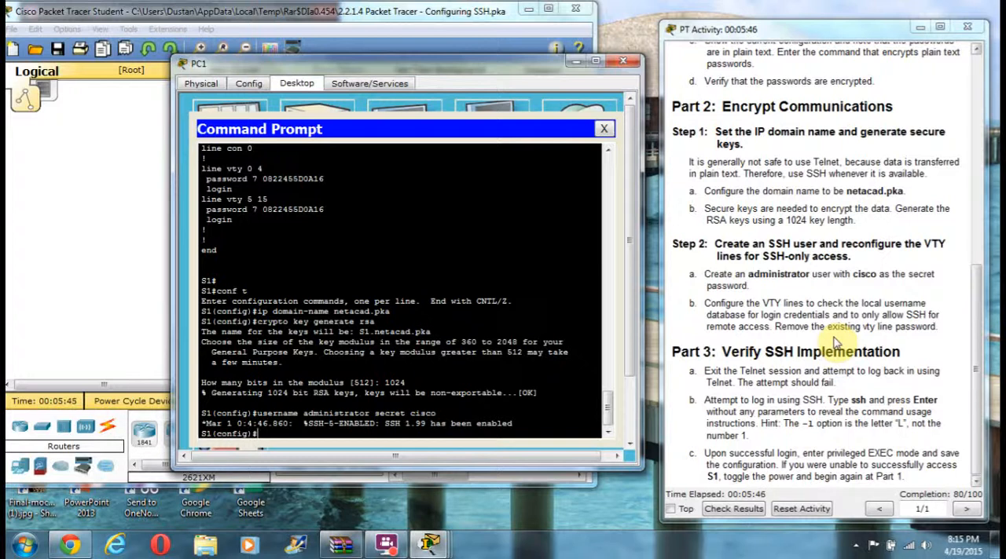
# Step: Configure VTY lines 0 to 15 on S1 to check the local username database with "login local"
pyautogui.write('line vty 0 15')
pyautogui.press('Return')
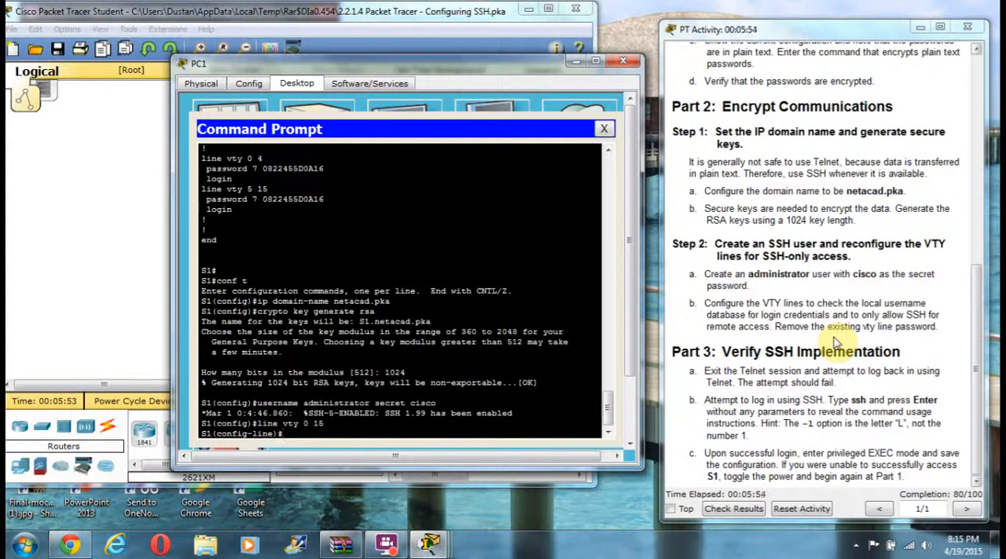
pyautogui.write('login local')
pyautogui.press('Return')
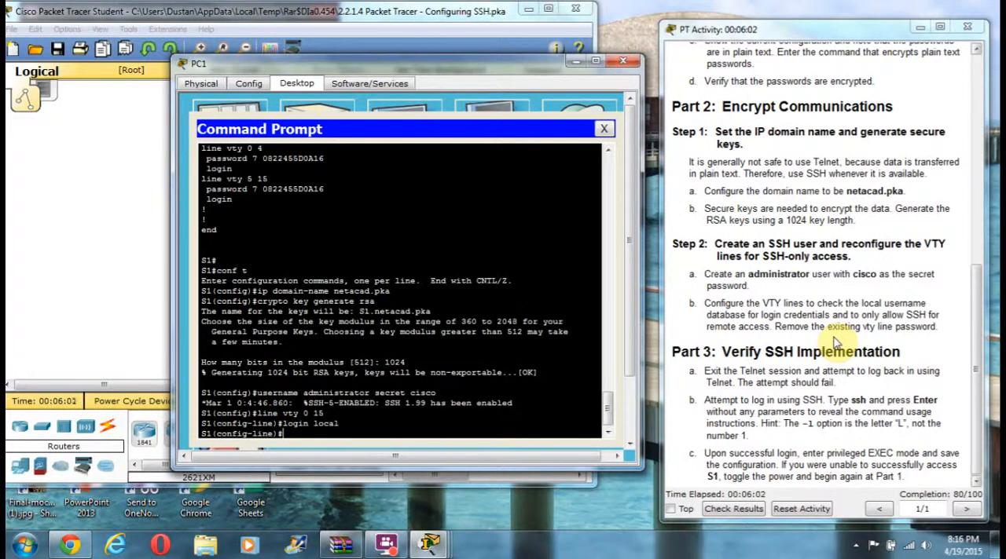
# Step: Restrict remote access on the VTY lines to SSH only with "transport input ssh"
pyautogui.write('transport input')
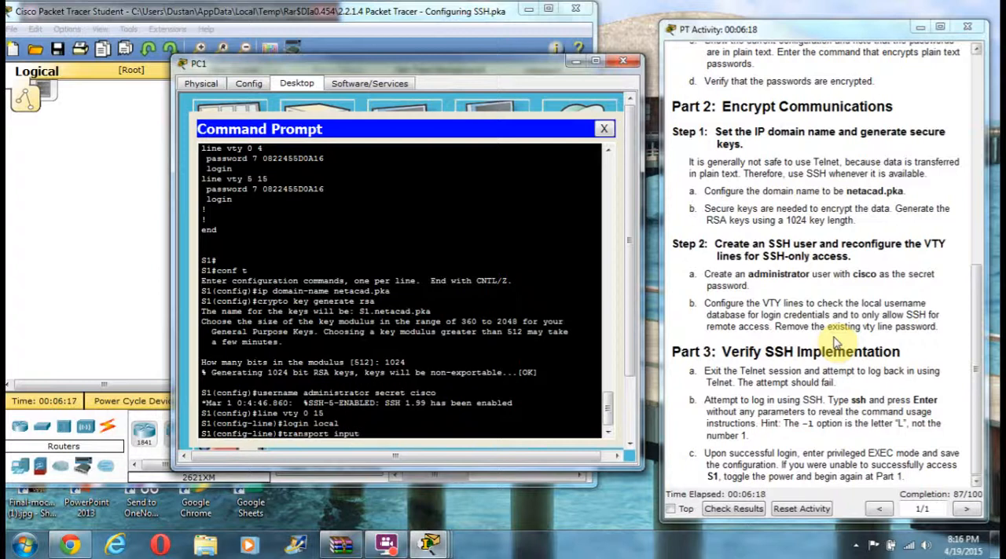
pyautogui.write(' ssh')
pyautogui.press('Return')
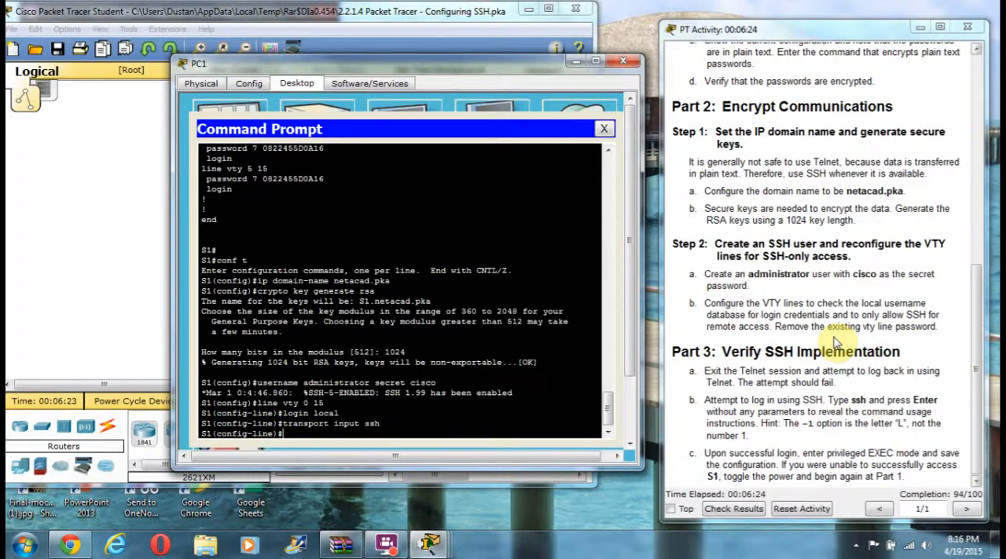
# Step: Remove the existing VTY line password with the "no password" command and return to privileged EXEC mode
pyautogui.write('no password cisco')
pyautogui.press('Return')
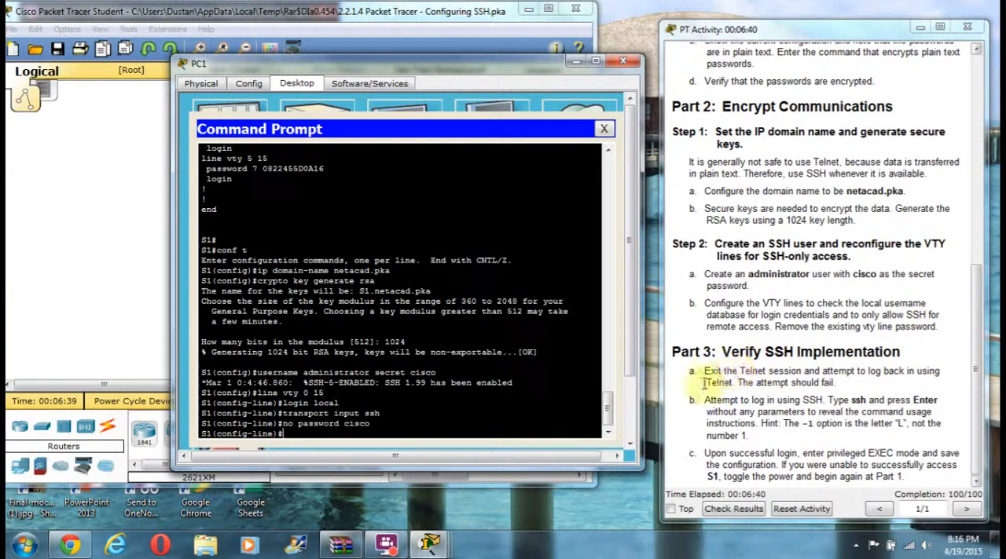
pyautogui.write('end')
pyautogui.press('Return')
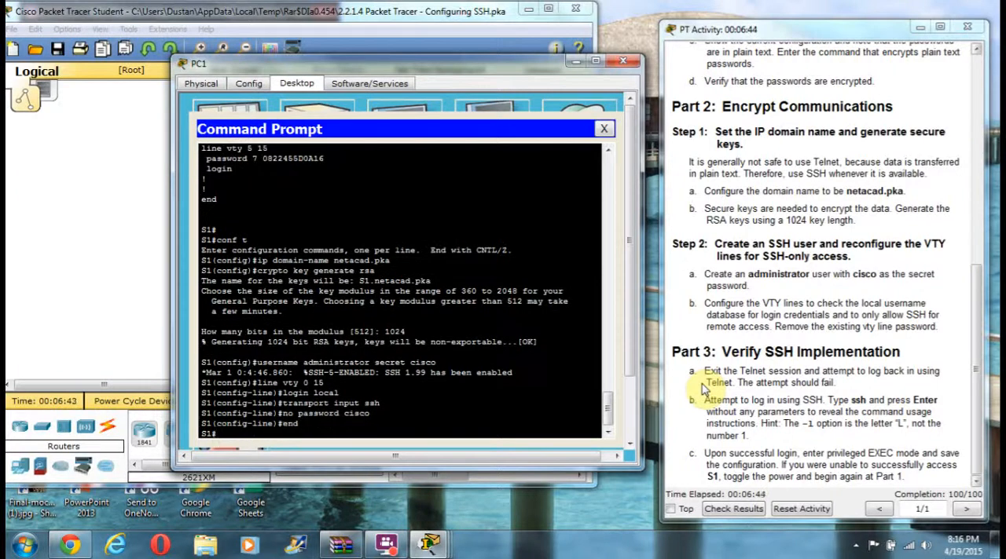
# Step: Exit the Telnet session on S1 and try to reconnect from PC1 with "telnet 10.10.10.2"
pyautogui.write('exit')
pyautogui.press('Return')
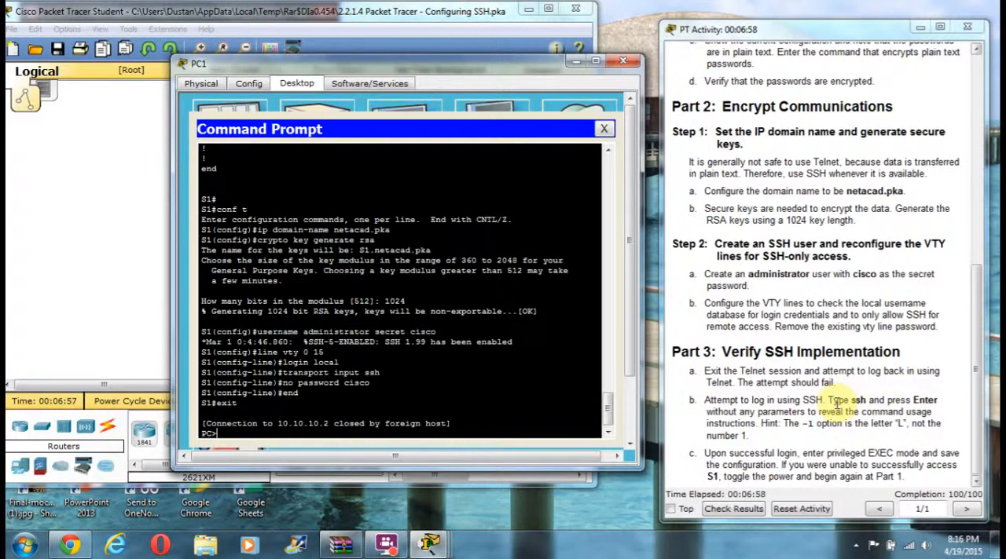
pyautogui.write('telnet 10.10.10.2')
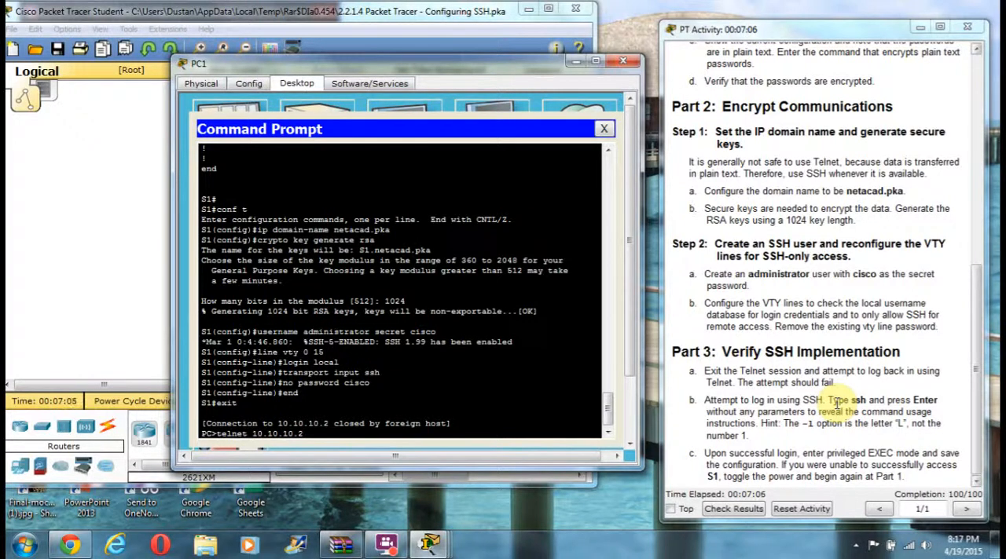
pyautogui.press('Return')
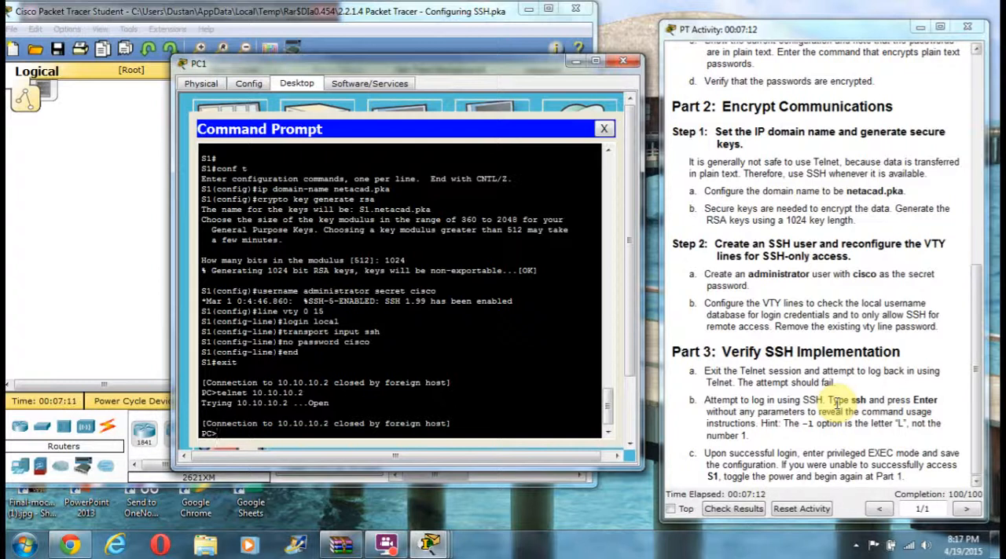
# Step: Display the ssh command usage on PC1 and open an SSH connection with "ssh -l administrator 10.10.10.2"
pyautogui.write('ssh')
pyautogui.press('Return')
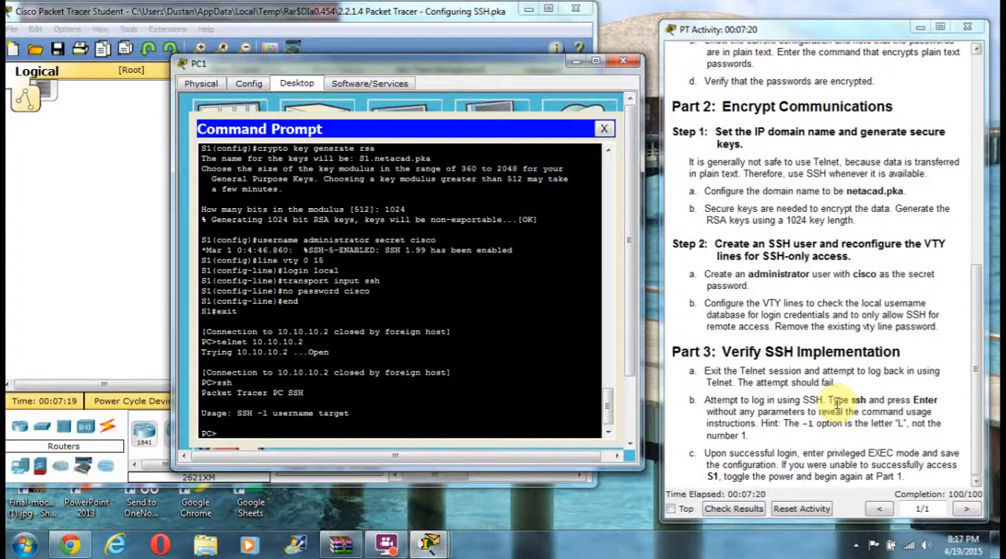
pyautogui.write('ssh')
pyautogui.write(' -')
pyautogui.write('l ad')
pyautogui.write('mi')
pyautogui.write('strato')
pyautogui.write('ni')
pyautogui.press('BackSpace')
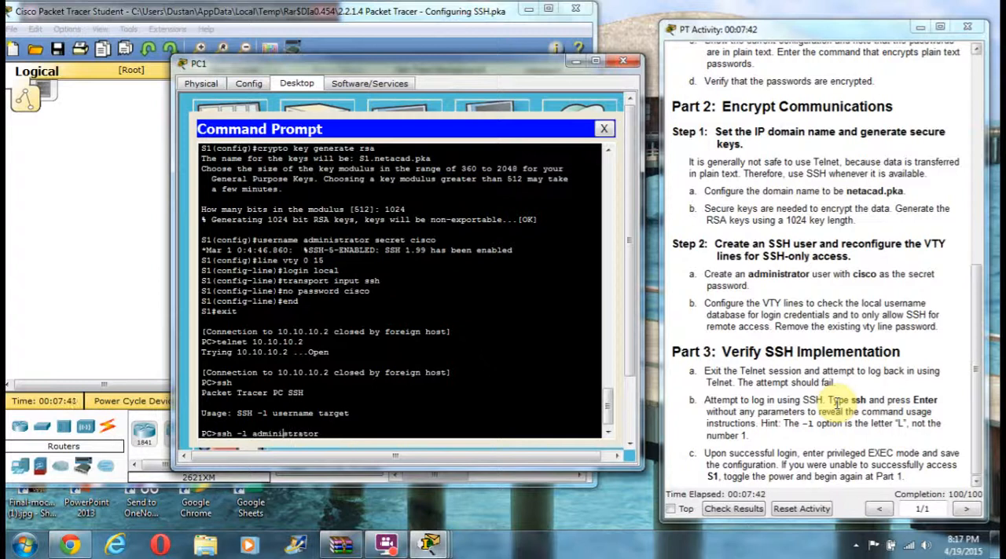
pyautogui.press('BackSpace')
pyautogui.write('i')
pyautogui.press('Right')
pyautogui.press('Right')
pyautogui.press('Right')
pyautogui.write('10.10.10.2')
pyautogui.press('Return')
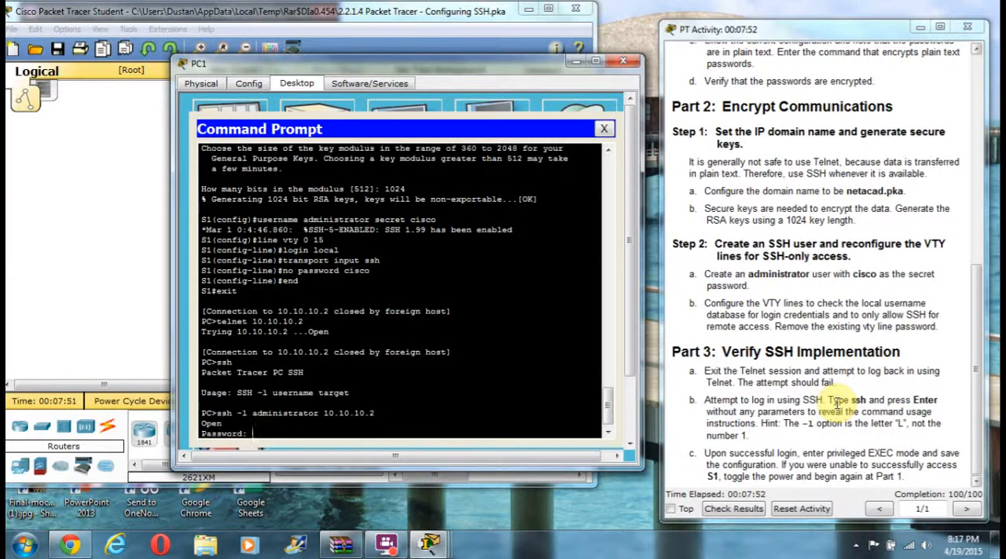
# Step: Log in to S1 with the SSH user's password and enter privileged EXEC mode with the enable password
pyautogui.write('cisco')
pyautogui.press('Return')
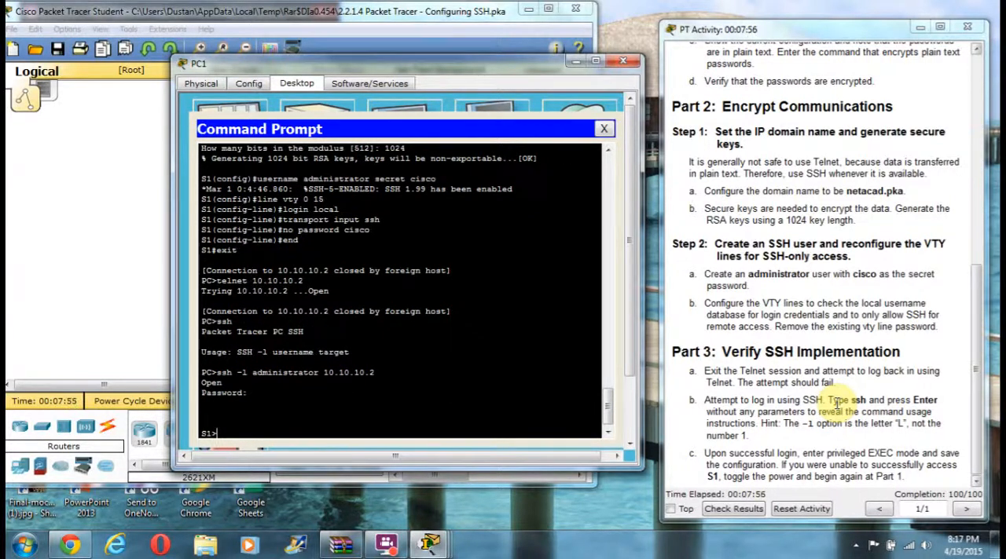
pyautogui.write('en')
pyautogui.press('Return')
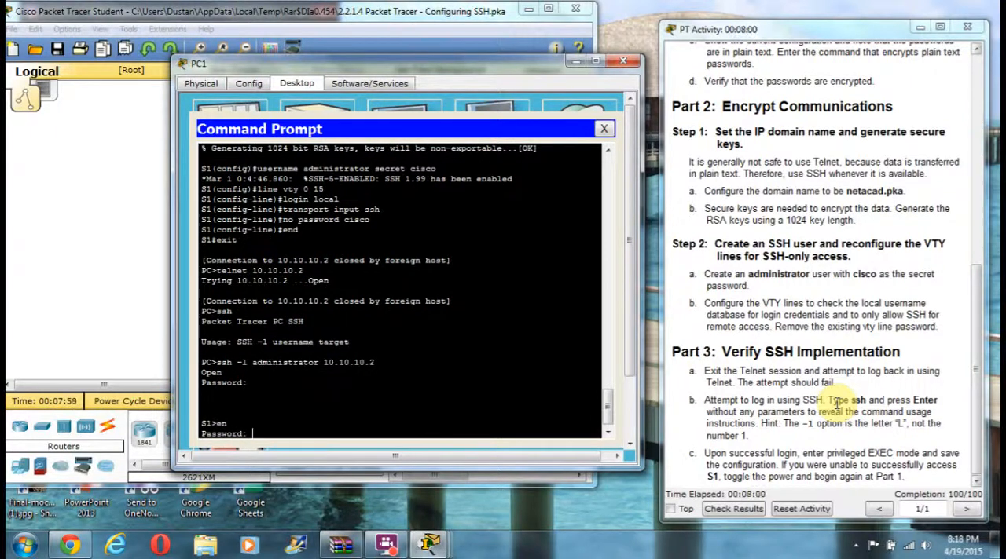
pyautogui.press('Return')
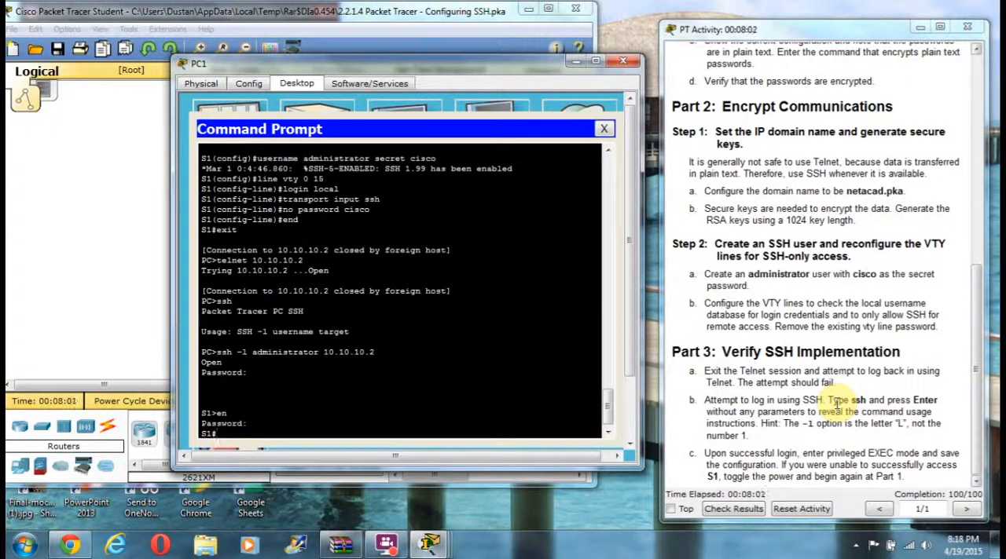
# Step: Save S1's running configuration to the startup configuration with "copy run start" and close PC1's Command Prompt
pyautogui.write('copy run start')
pyautogui.press('Return')
pyautogui.press('Return')
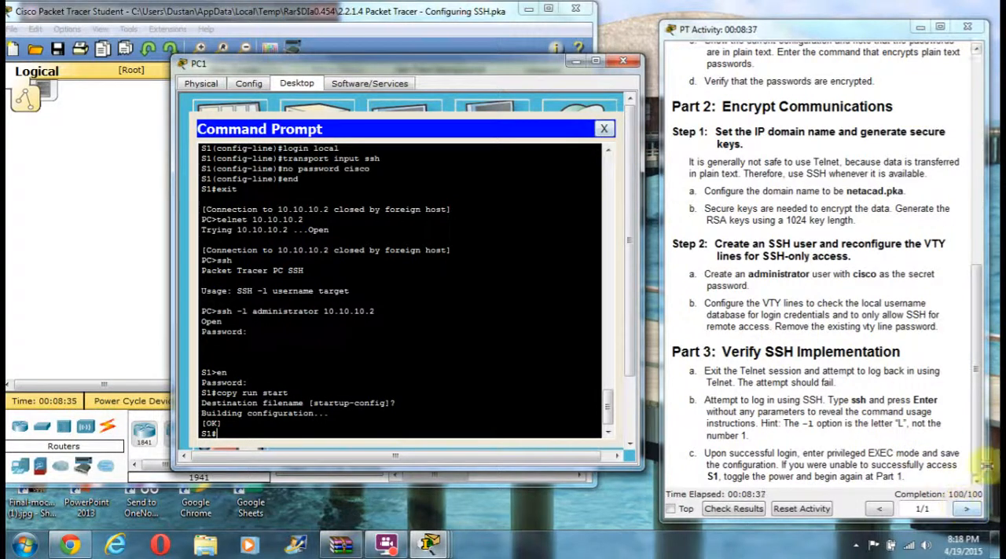
pyautogui.click(604, 128)
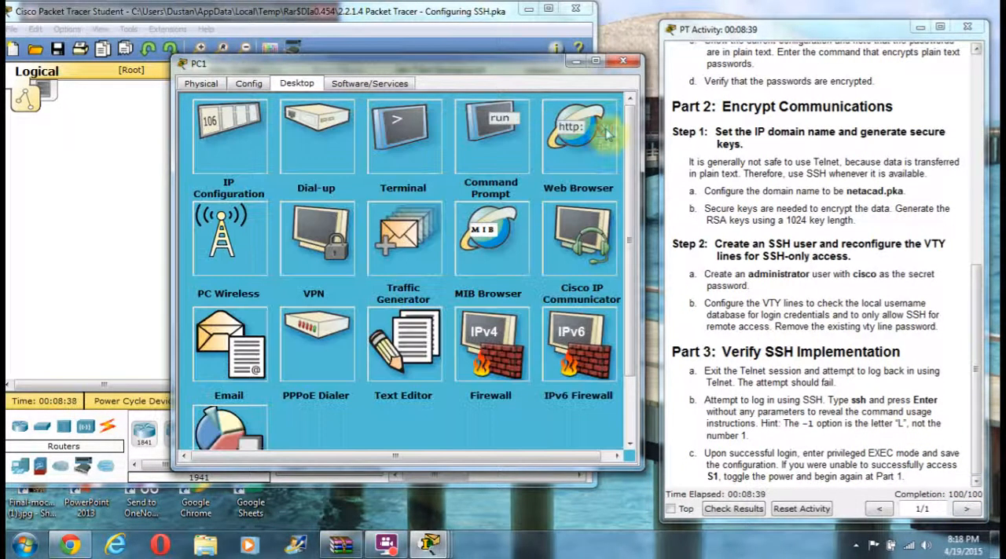
# Step: Check the activity results, close the PC1 window, and view the status of the individual assessment items
pyautogui.click(734, 510)
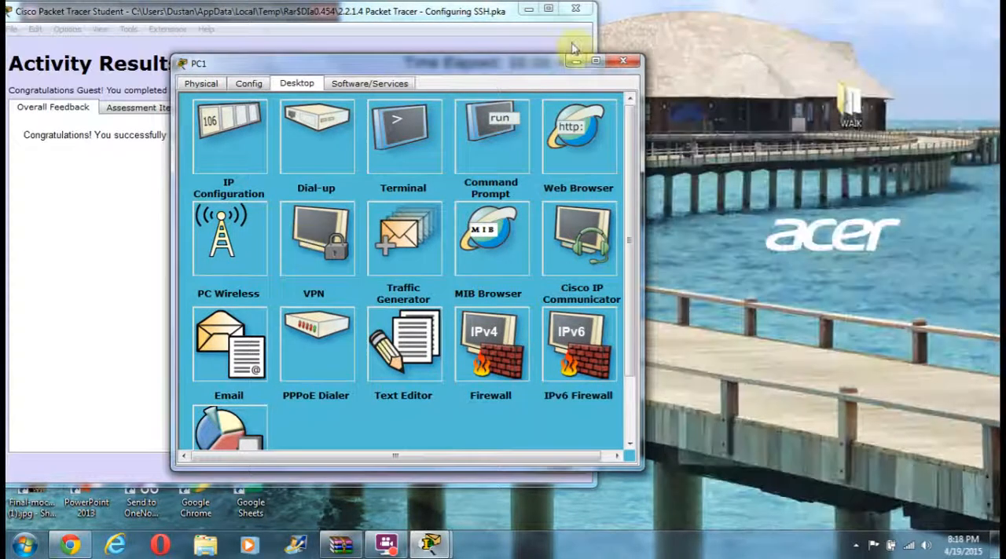
pyautogui.click(624, 62)
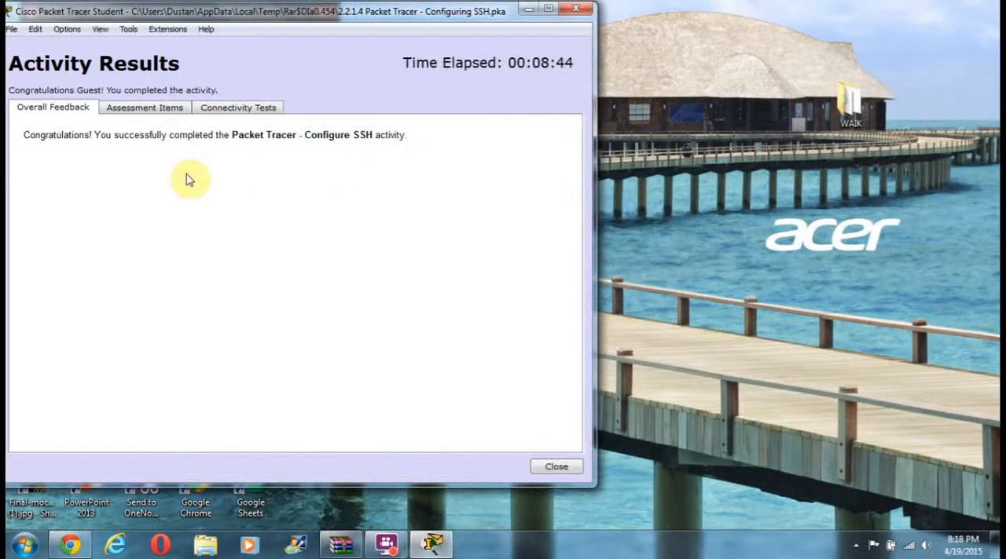
pyautogui.click(144, 109)
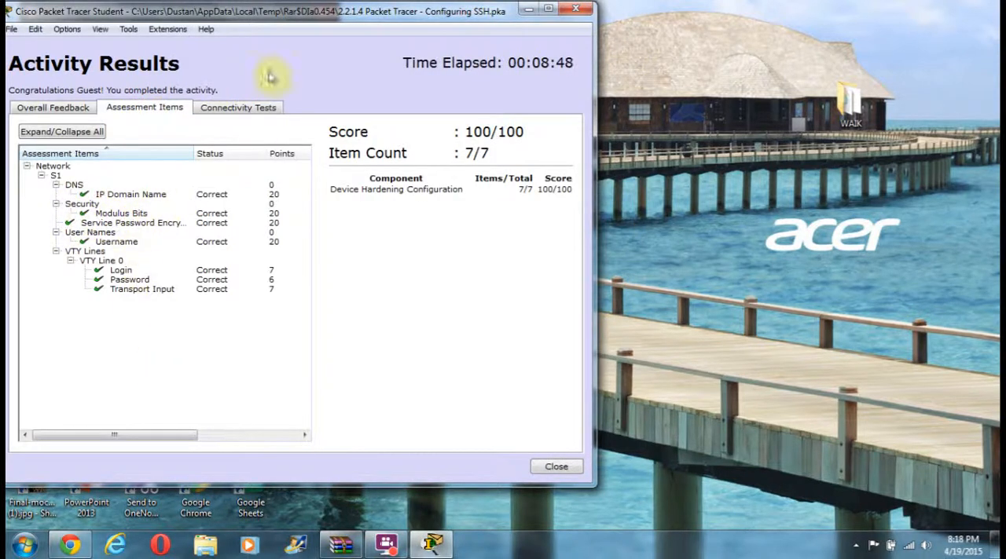
# Step: Close the activity results and the instructions window, and minimize the main window without exiting the program
pyautogui.click(576, 8)
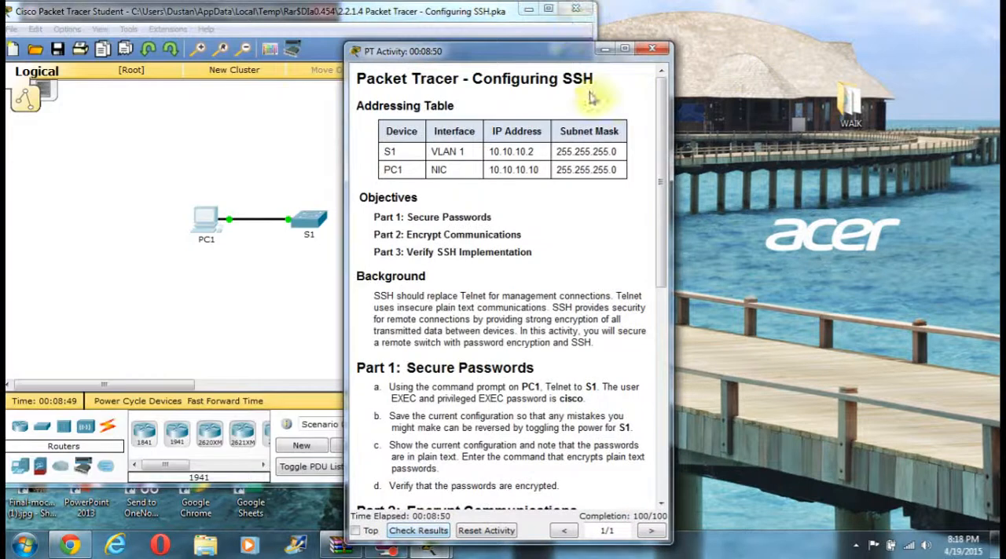
pyautogui.click(651, 49)
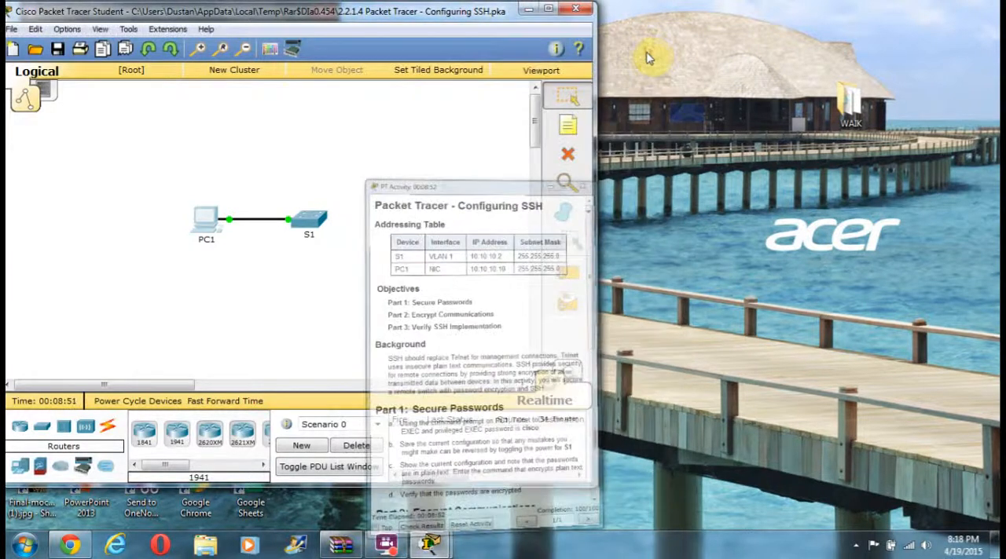
pyautogui.click(578, 10)
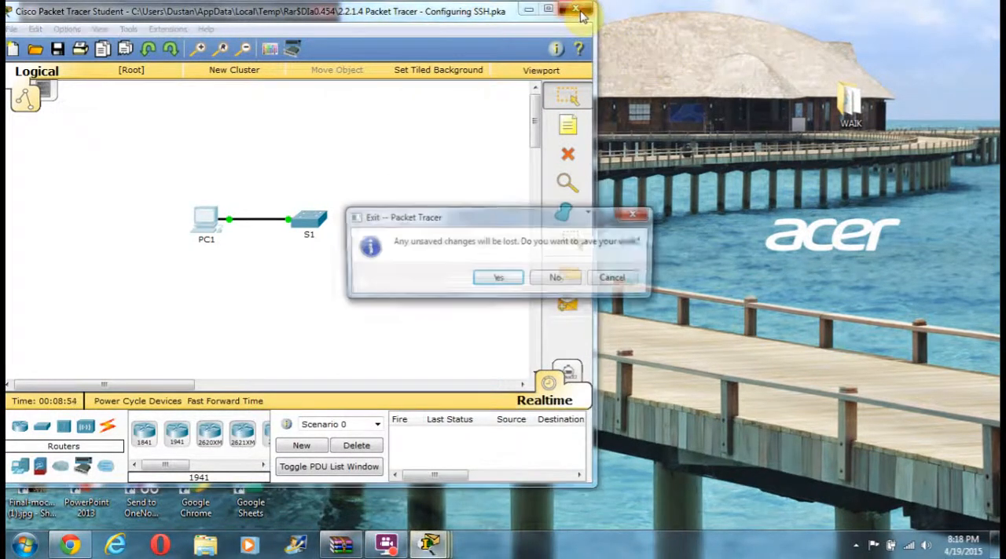
pyautogui.click(638, 215)
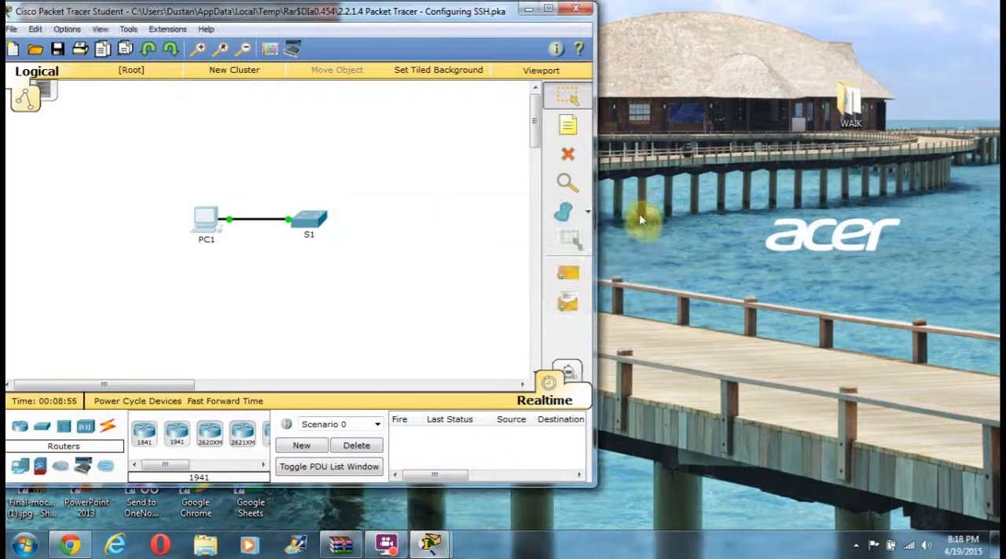
pyautogui.click(529, 9)
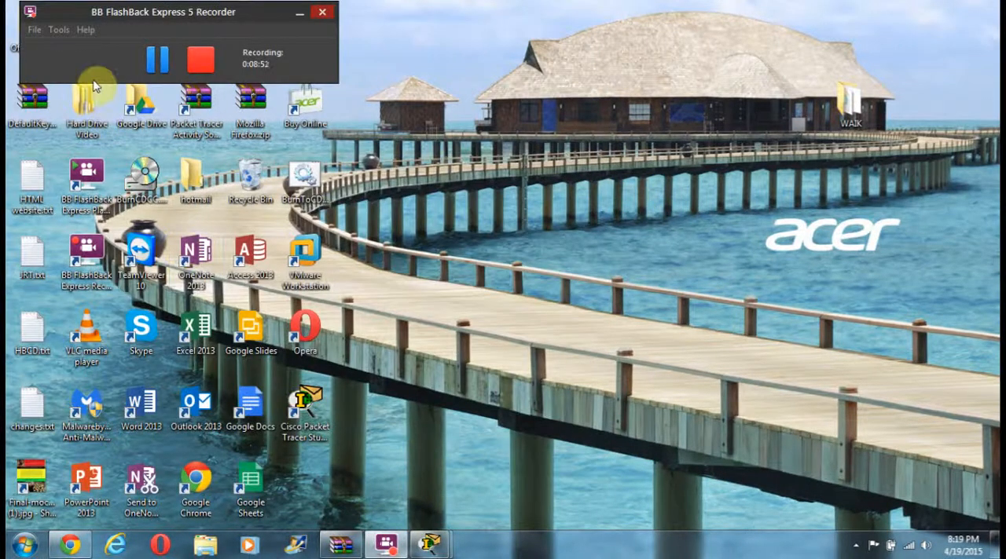